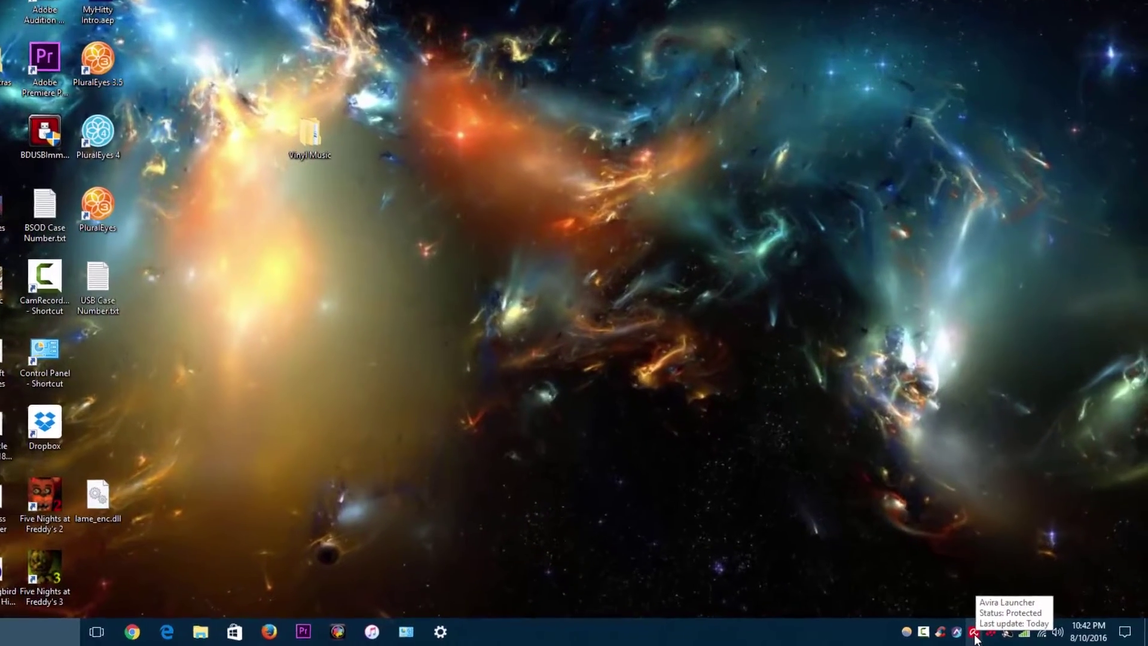
Open Avira Free Antivirus and display its System Scanner scan profiles
click(1001, 635)
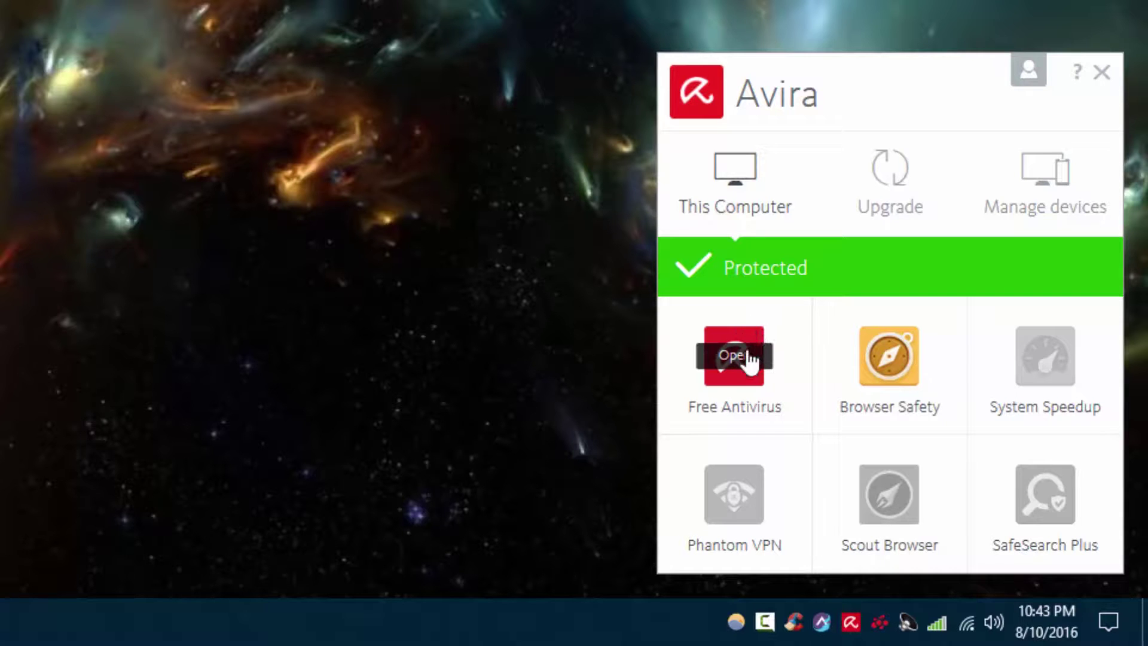
click(743, 320)
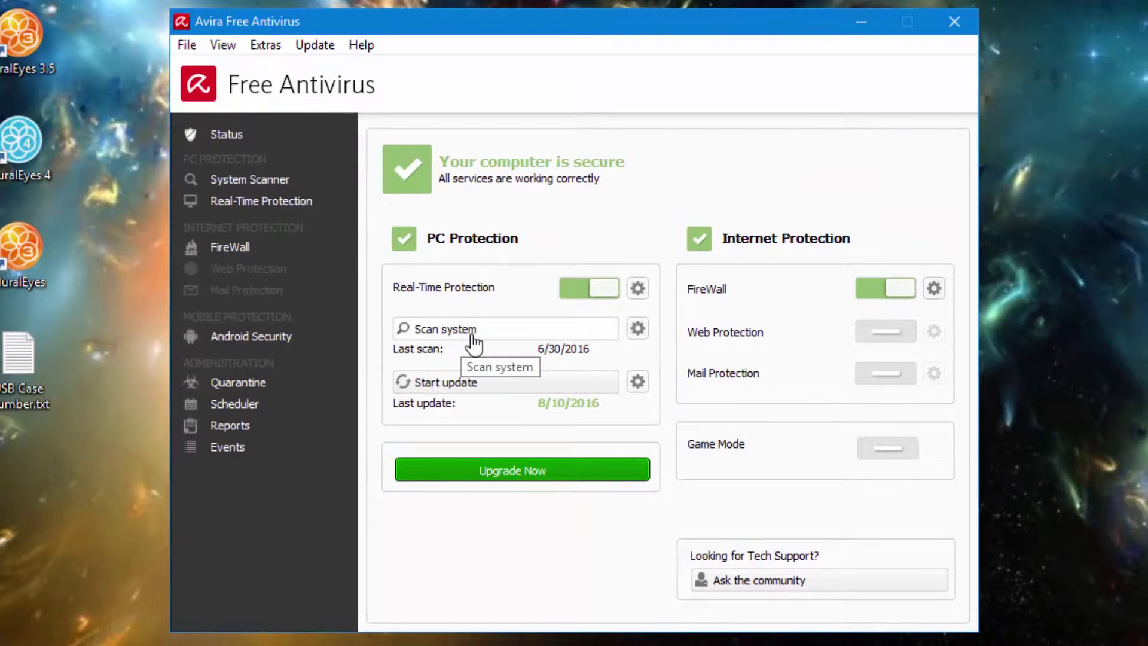
click(250, 182)
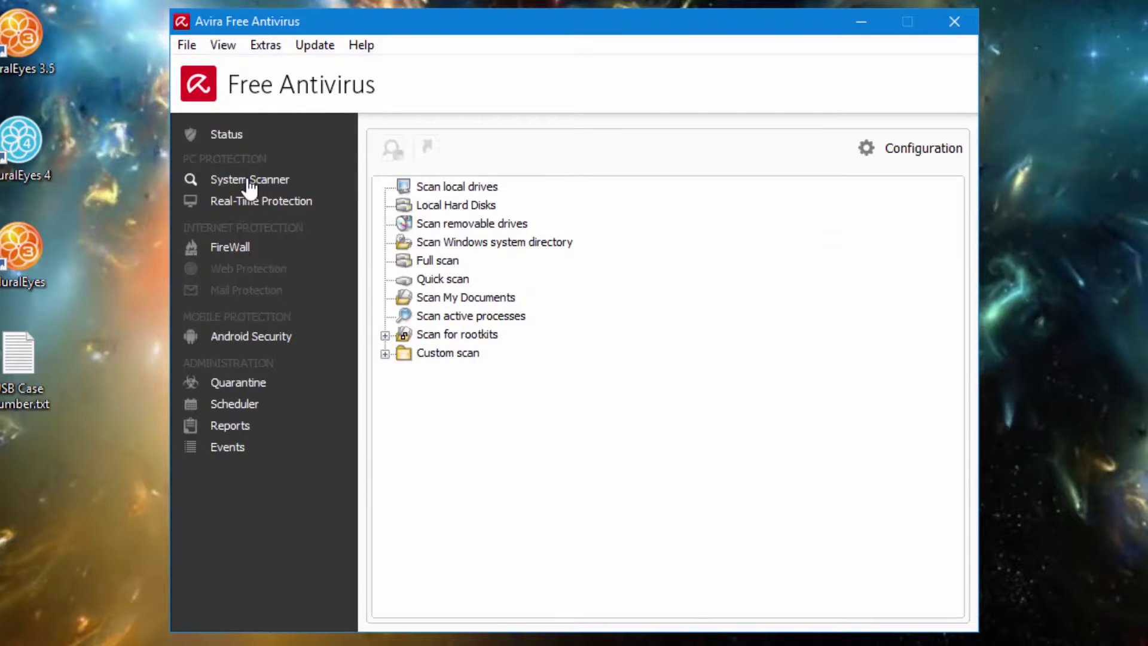
Show the start options for the Full scan profile without starting it, and close the antivirus window
click(440, 263)
right_click(442, 266)
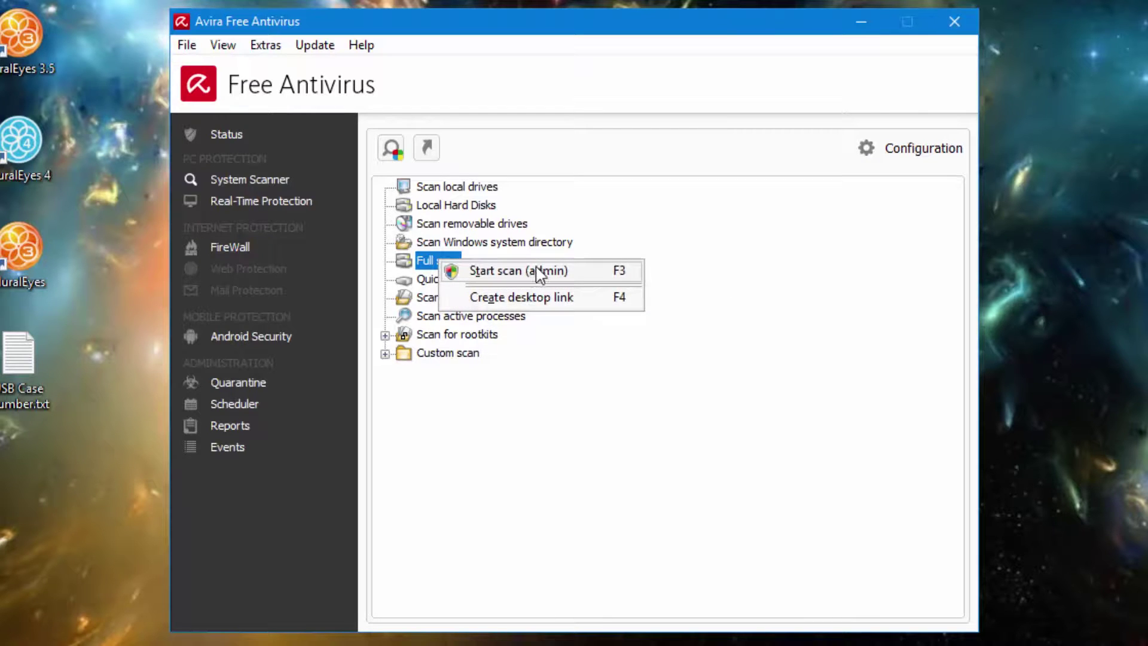
click(579, 472)
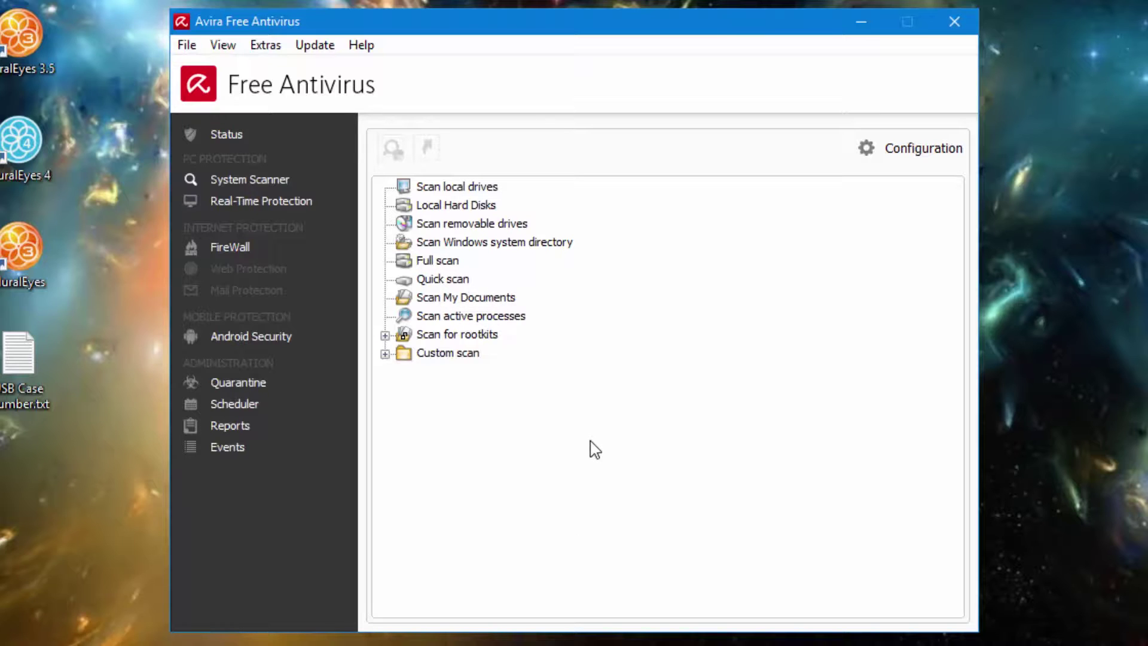
click(964, 27)
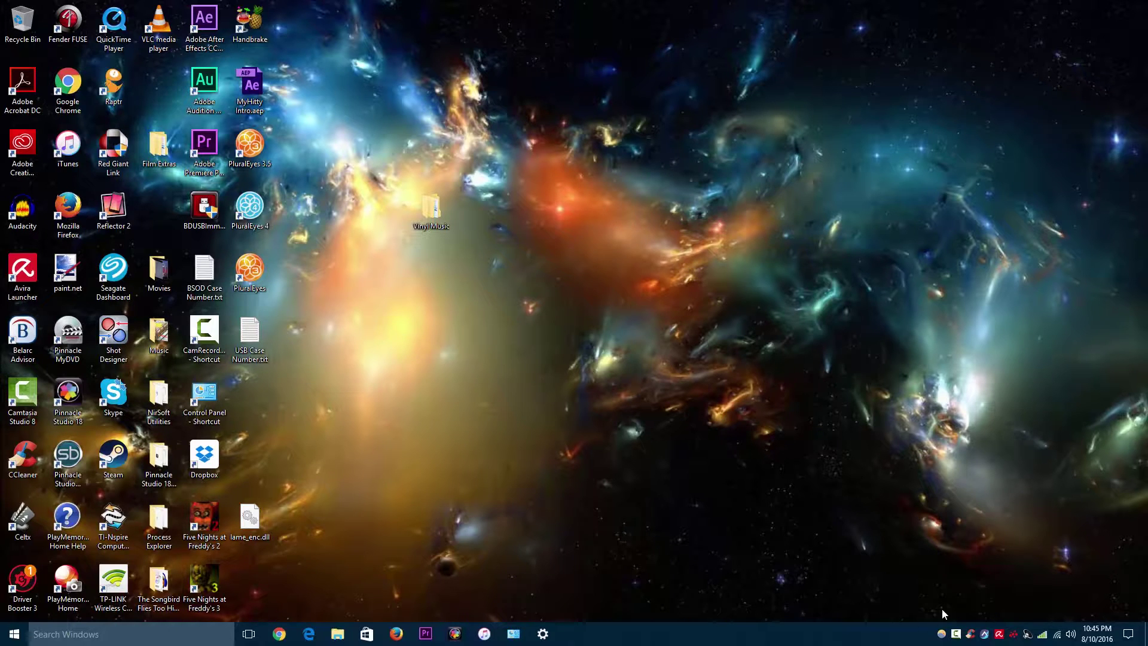
Switch to CCleaner and review the cleaning options for applications and for Windows
click(985, 638)
double_click(22, 456)
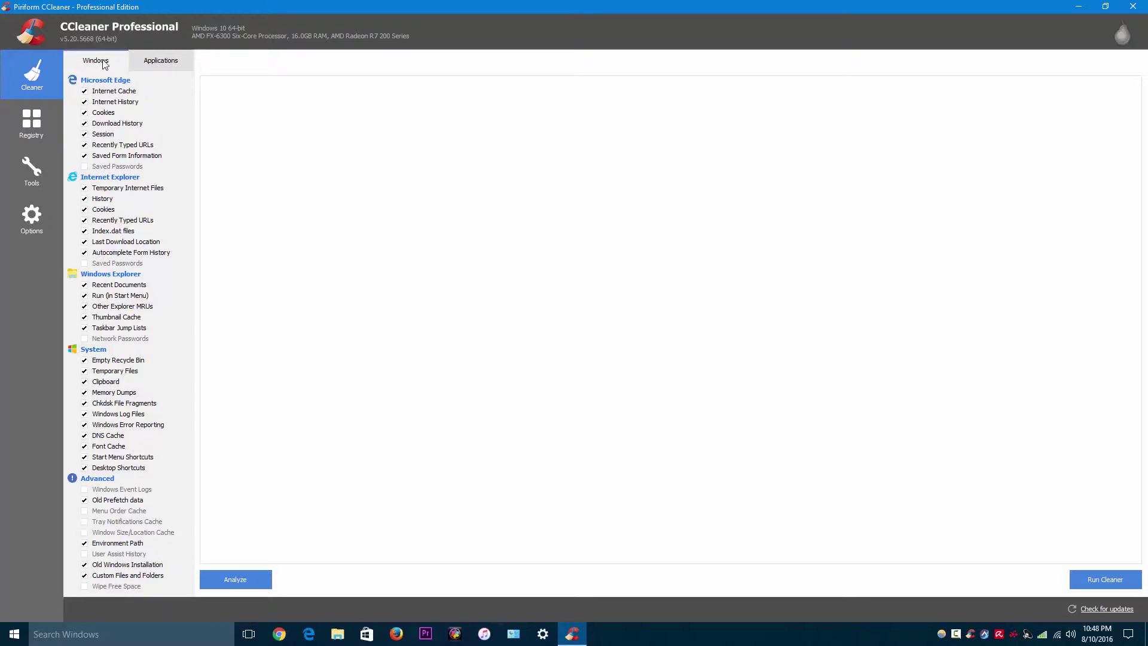
click(147, 66)
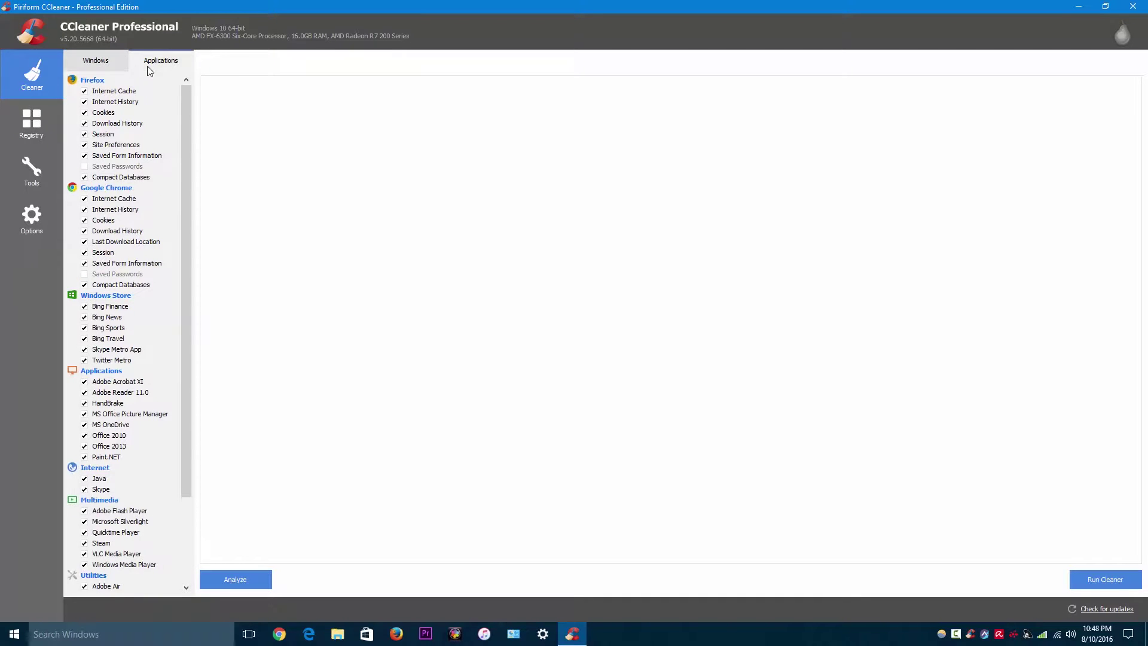
click(105, 65)
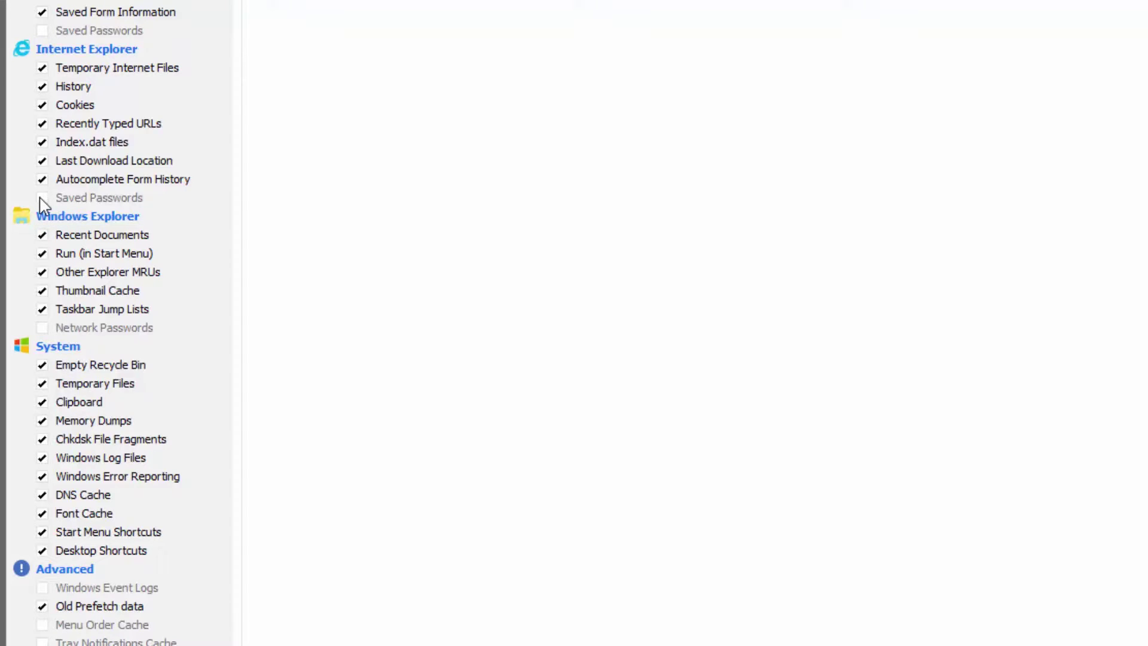
Try selecting Saved Passwords under Internet Explorer for cleaning, acknowledge the warning, and deselect it again
click(41, 200)
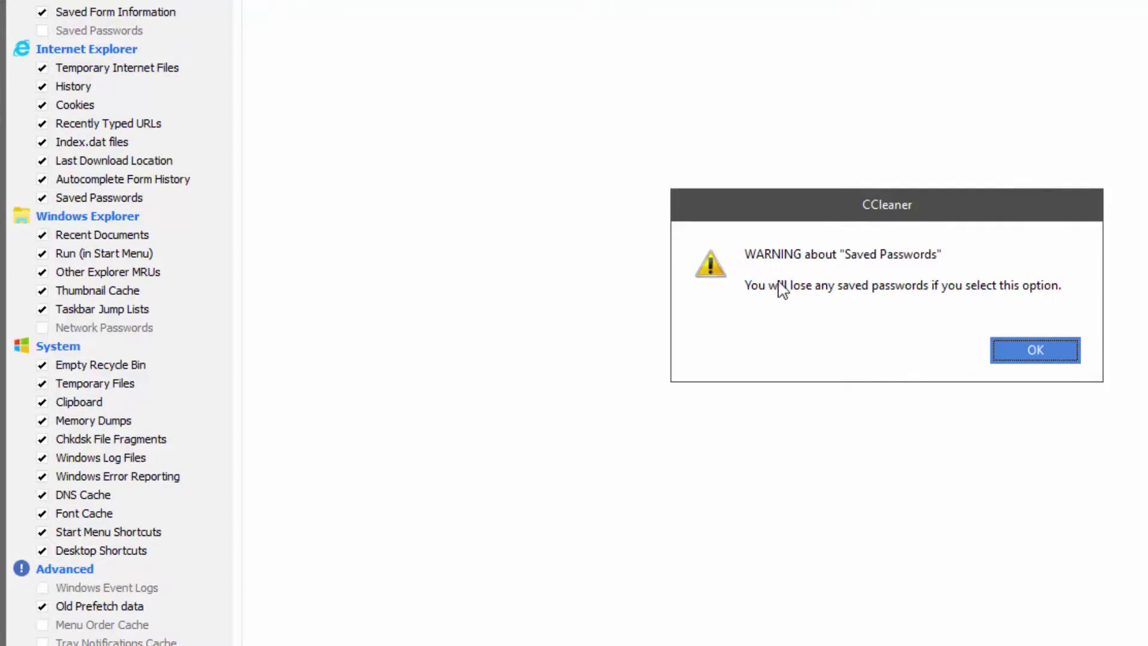
click(1016, 349)
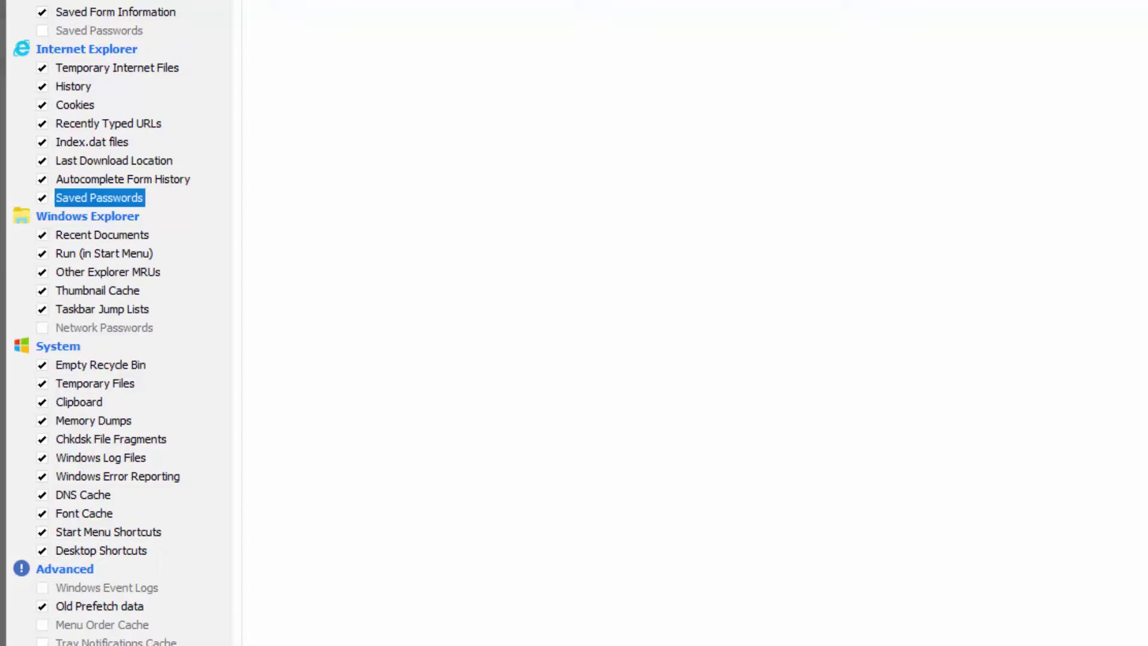
click(43, 198)
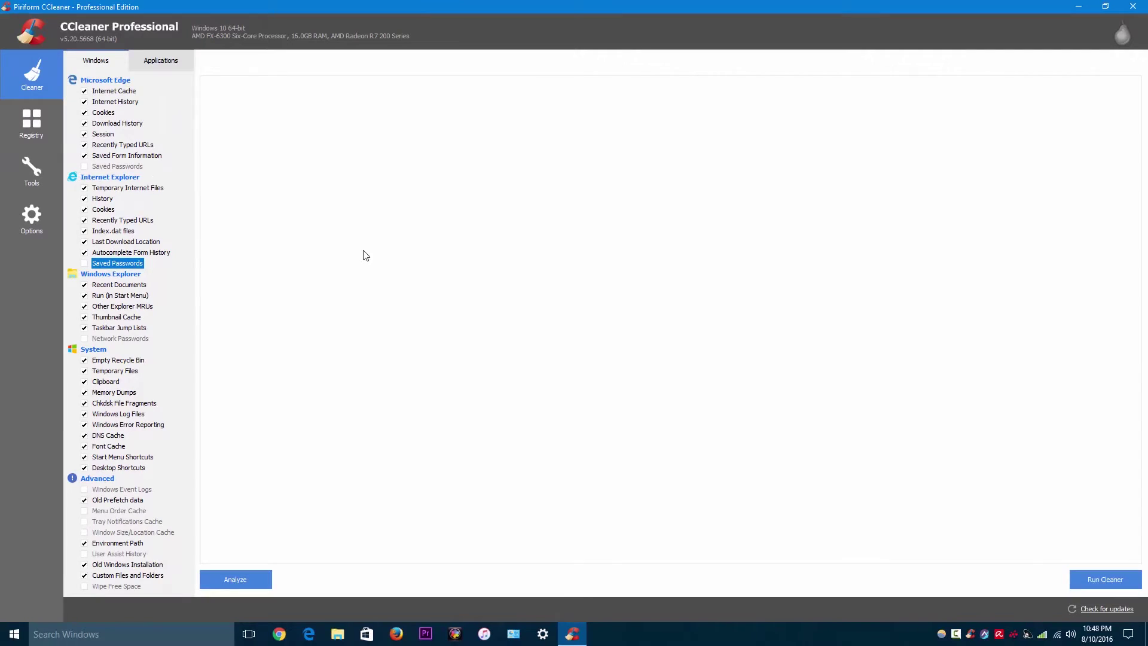
Scan the Windows registry for issues with all Registry Cleaner categories selected
click(37, 124)
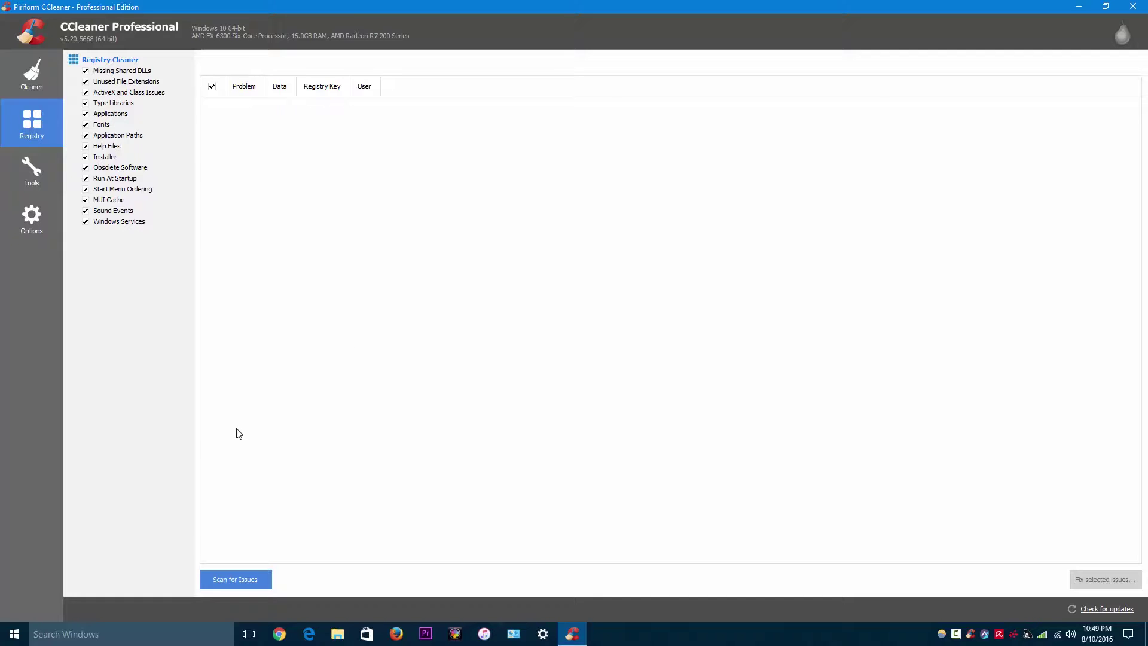
click(248, 579)
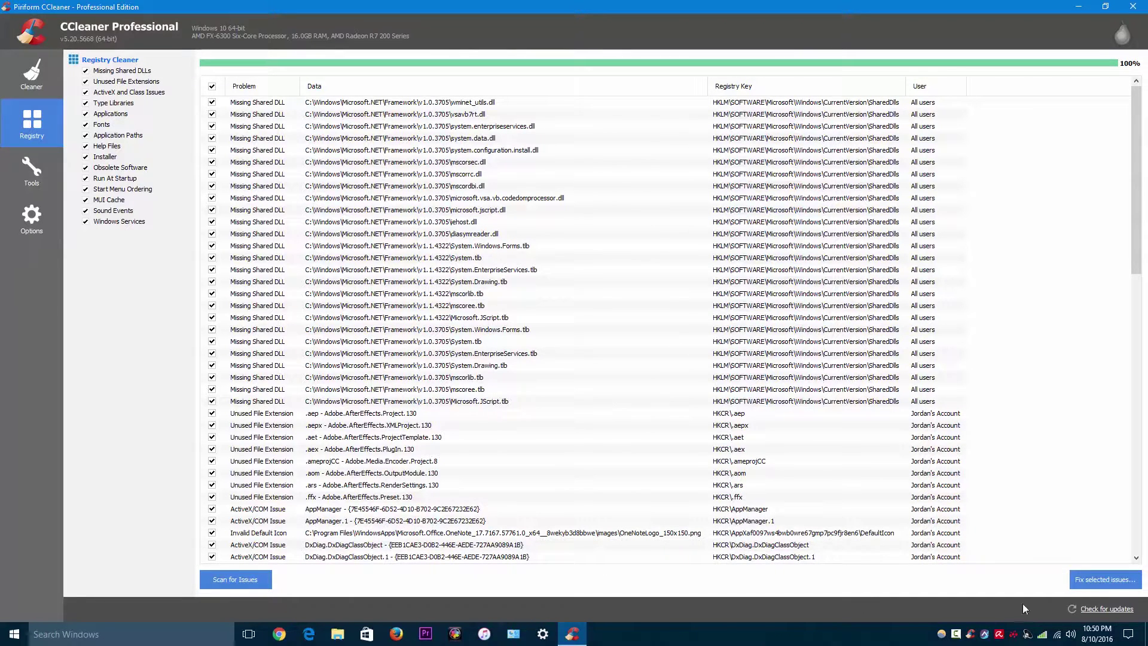
Try to fix the selected registry issues with a registry backup in Documents, and cancel saving the backup file
click(1088, 584)
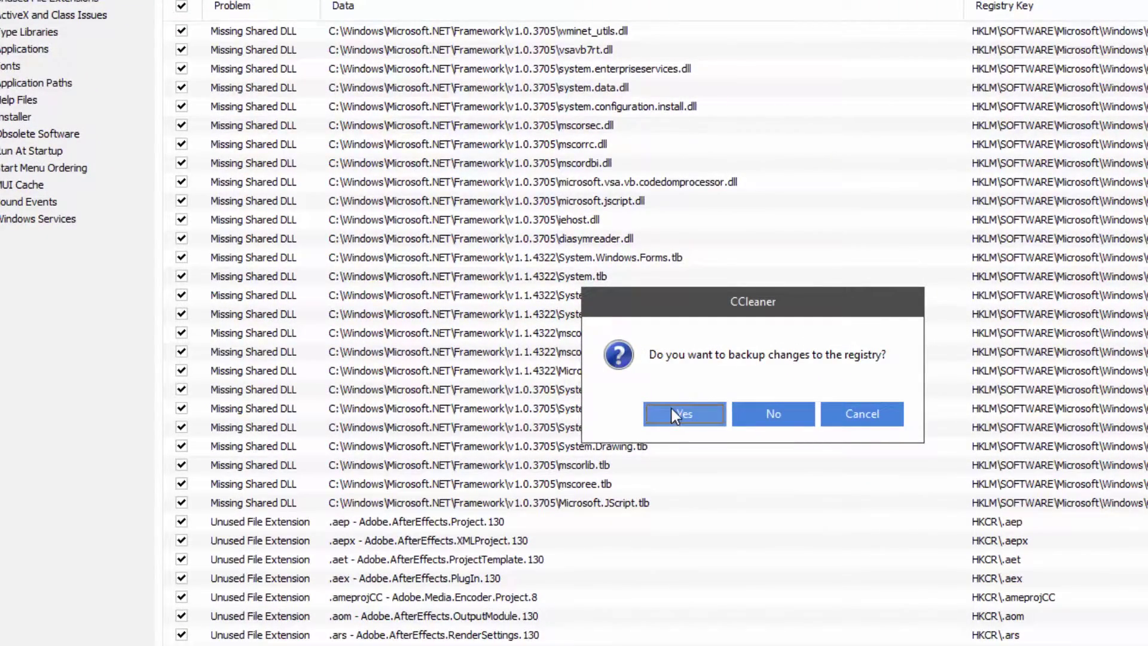
click(693, 407)
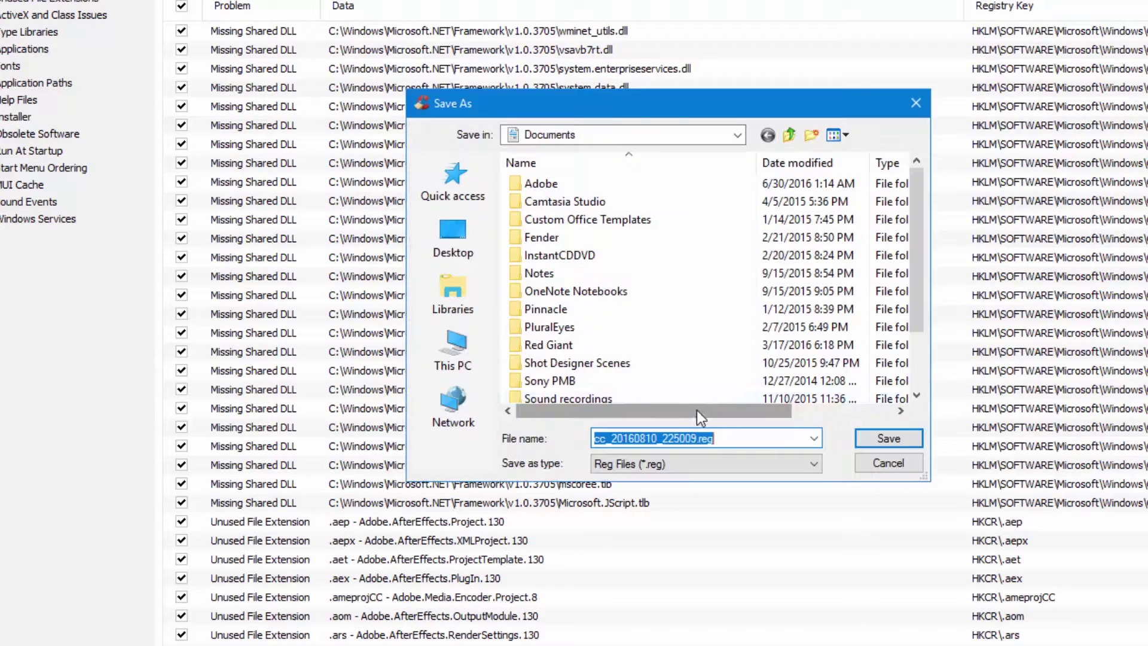
drag(918, 316, 916, 375)
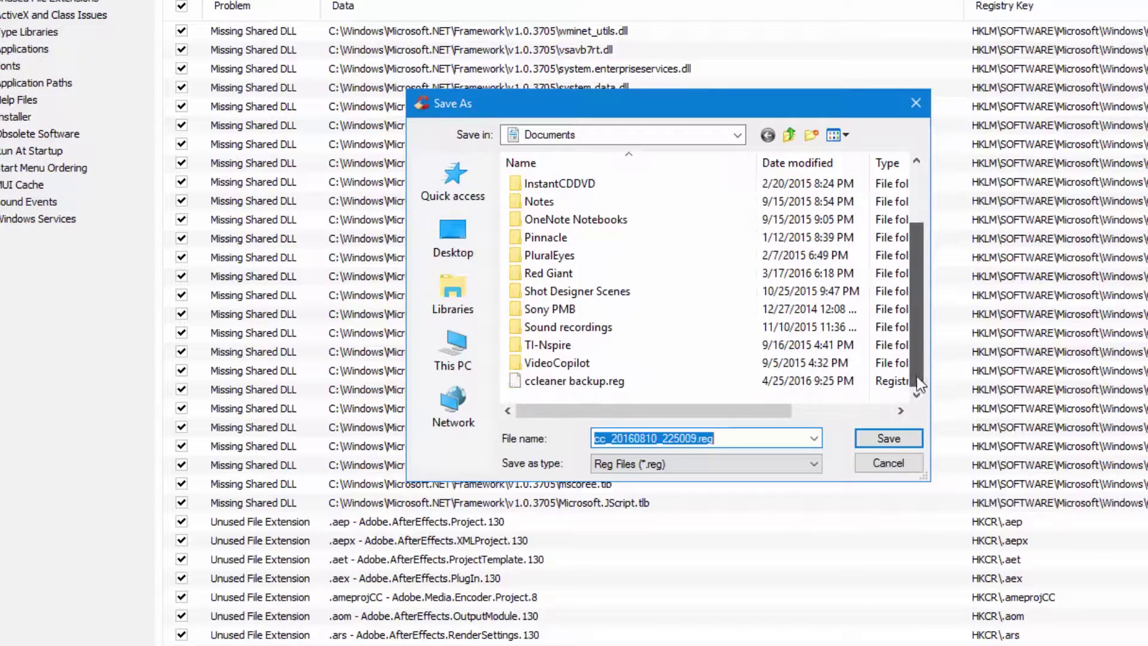
click(553, 379)
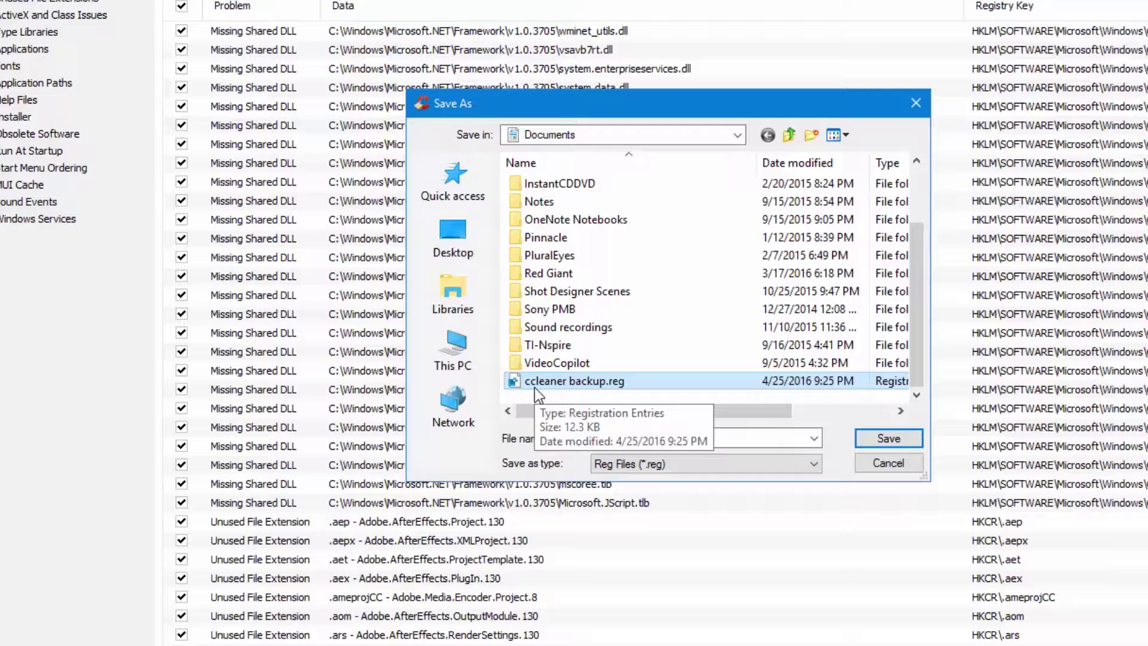
click(874, 464)
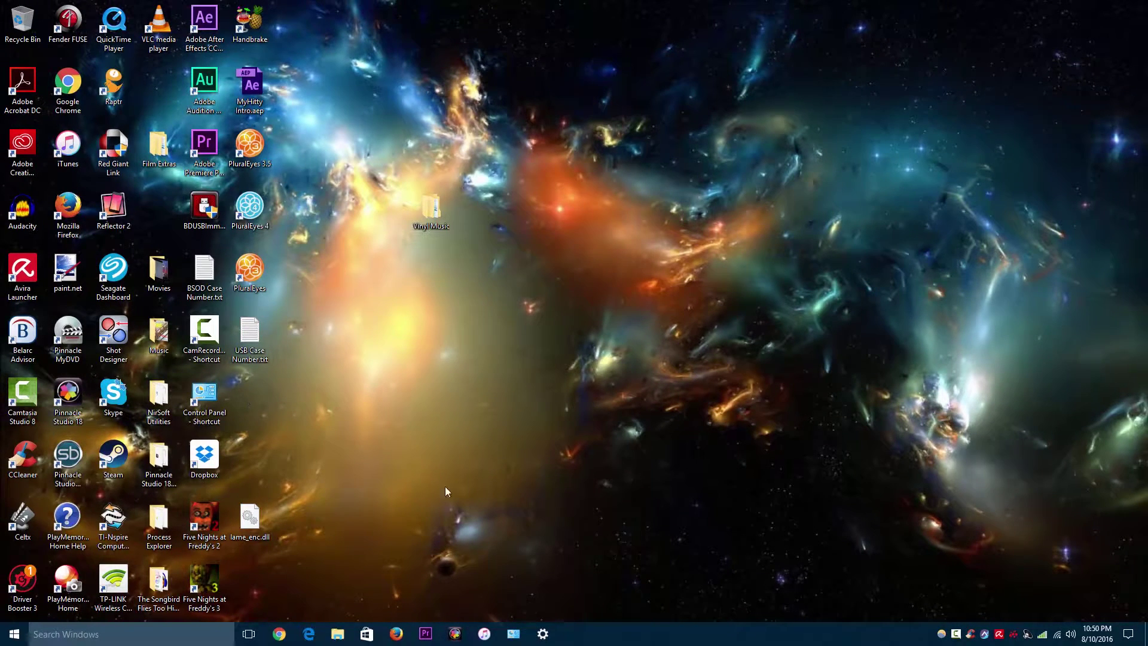
Open the properties of Local Disk (C:) from This PC in File Explorer
click(338, 635)
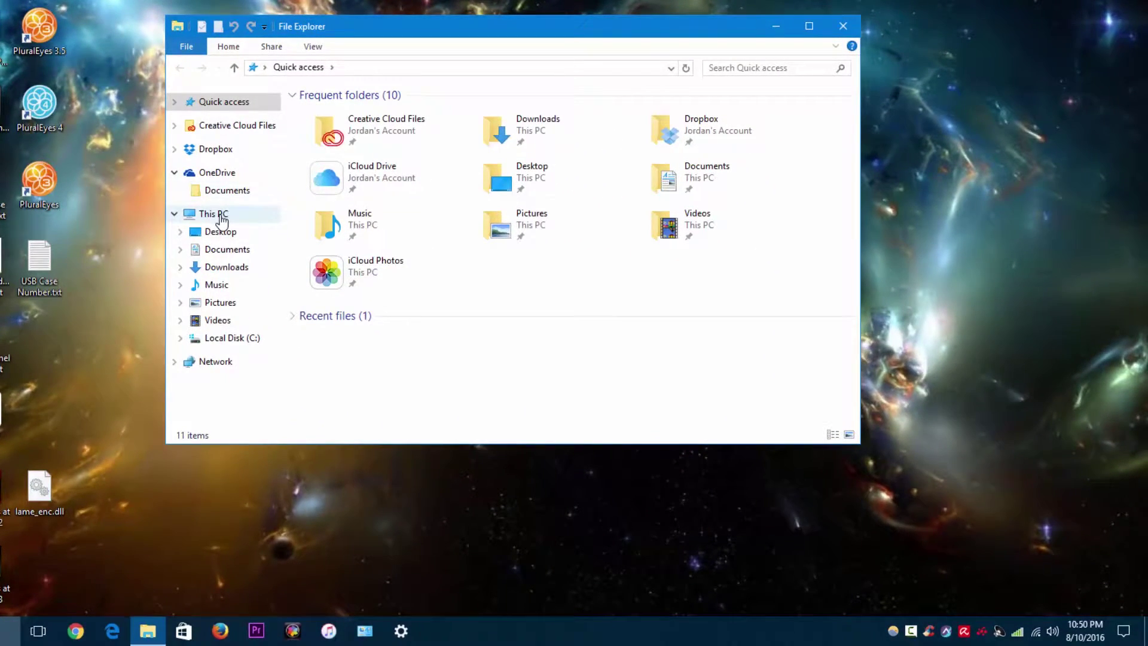
click(219, 216)
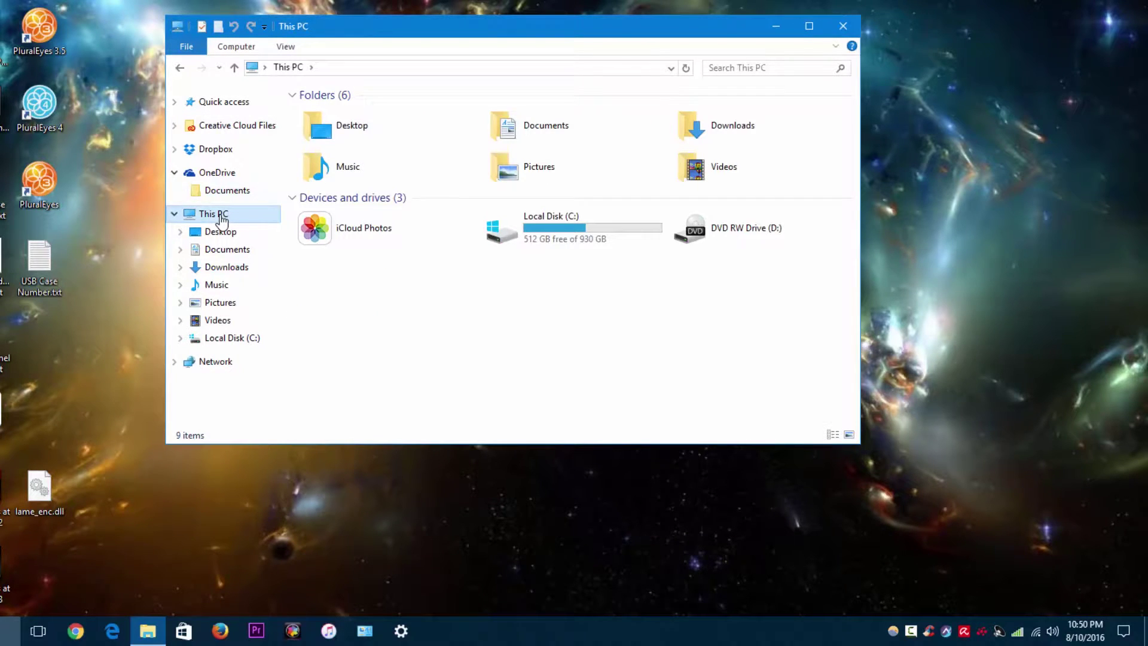
click(541, 226)
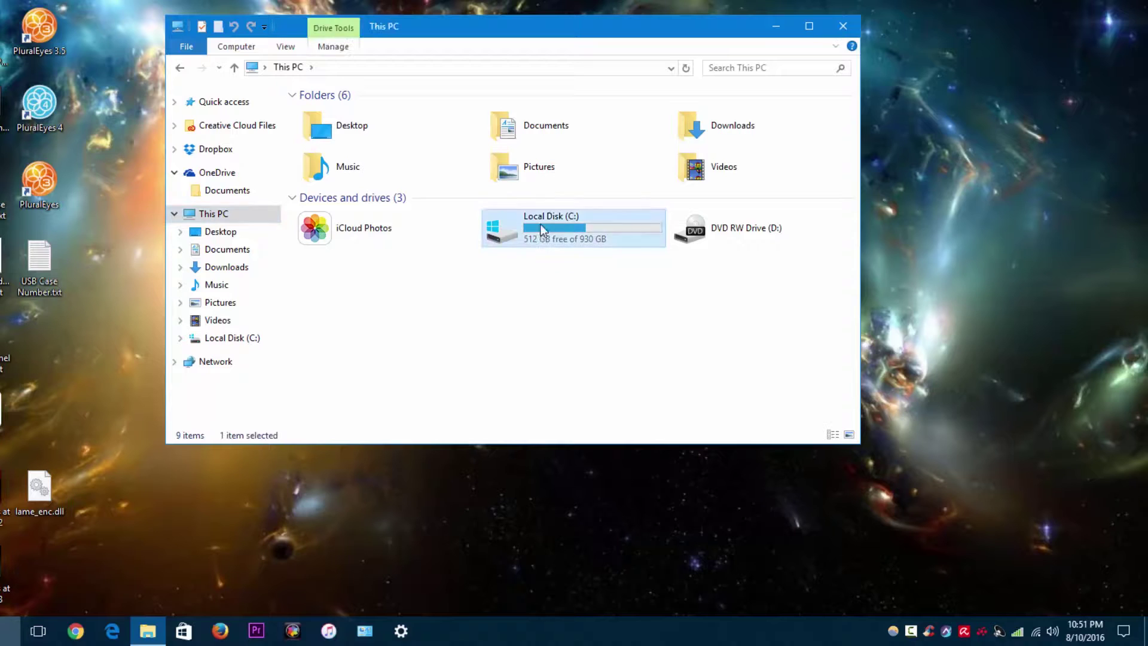
right_click(541, 225)
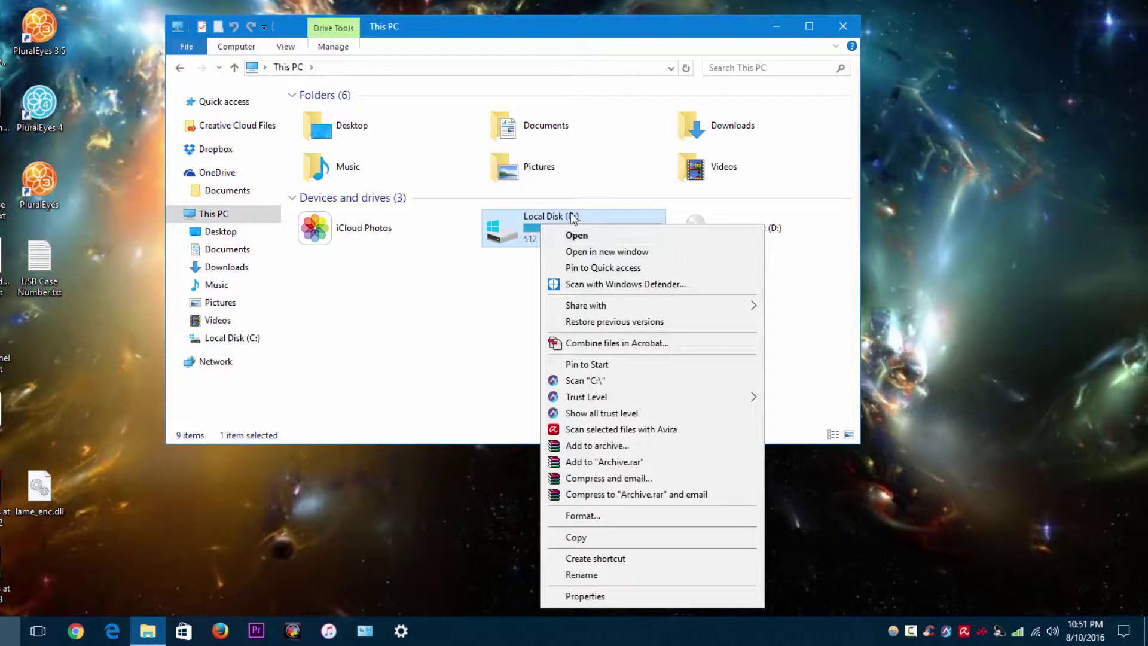
click(565, 596)
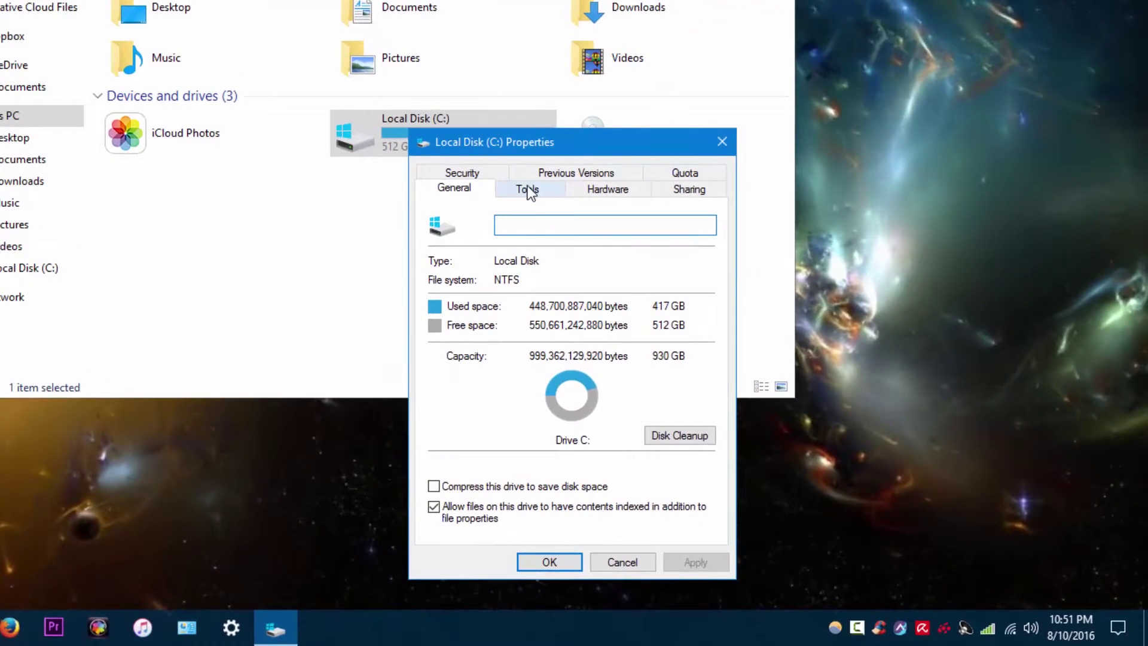
Examine the error checking tool and the optimization status and schedule of drive C:, and close Optimize Drives
click(642, 275)
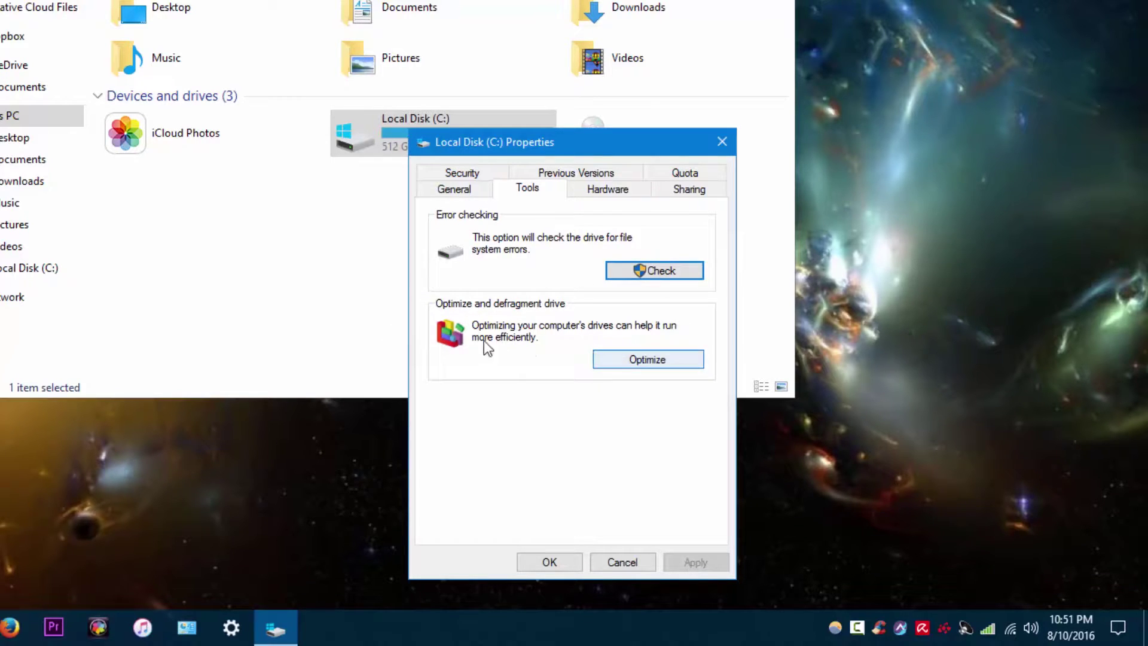
click(658, 361)
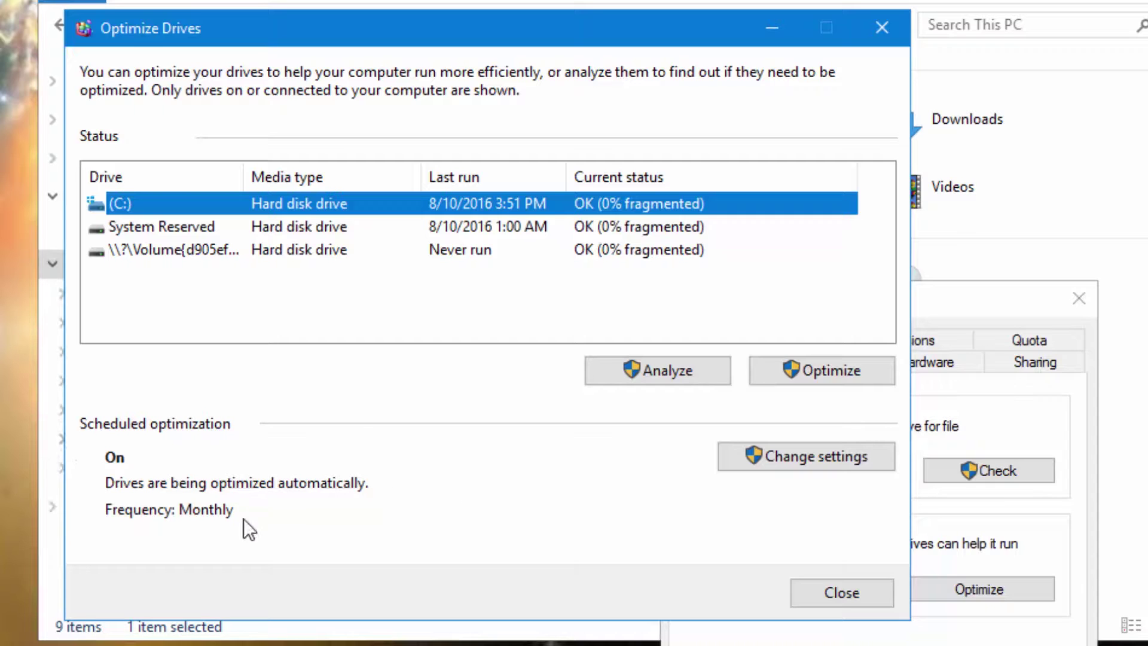
click(859, 593)
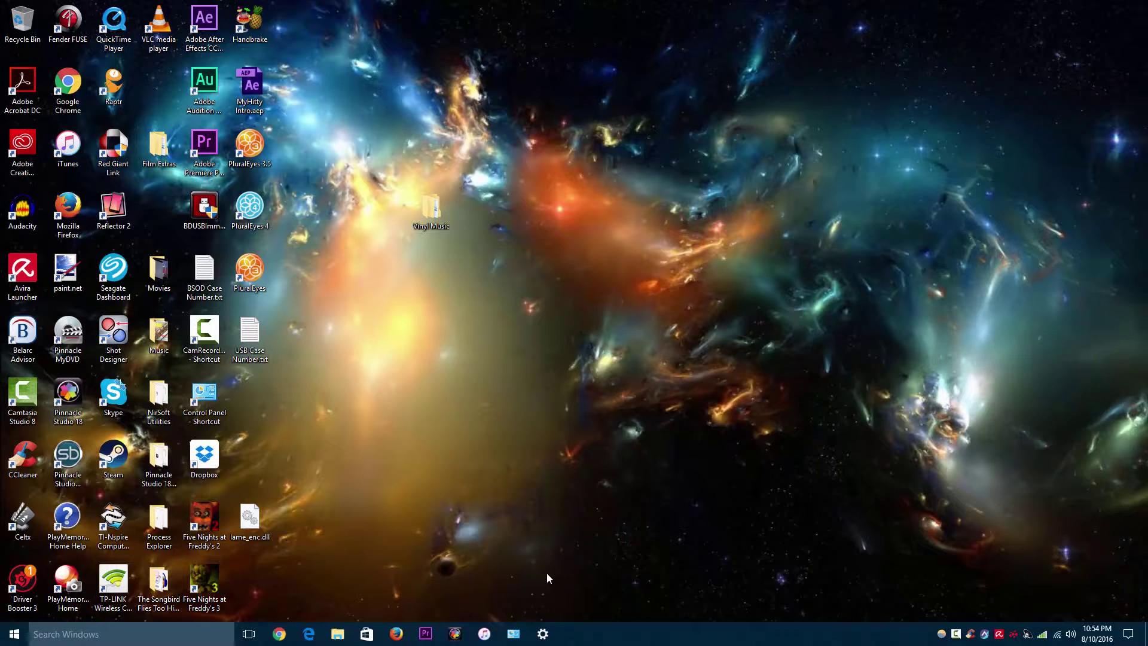
Open the Update & security section of Windows Settings
click(544, 634)
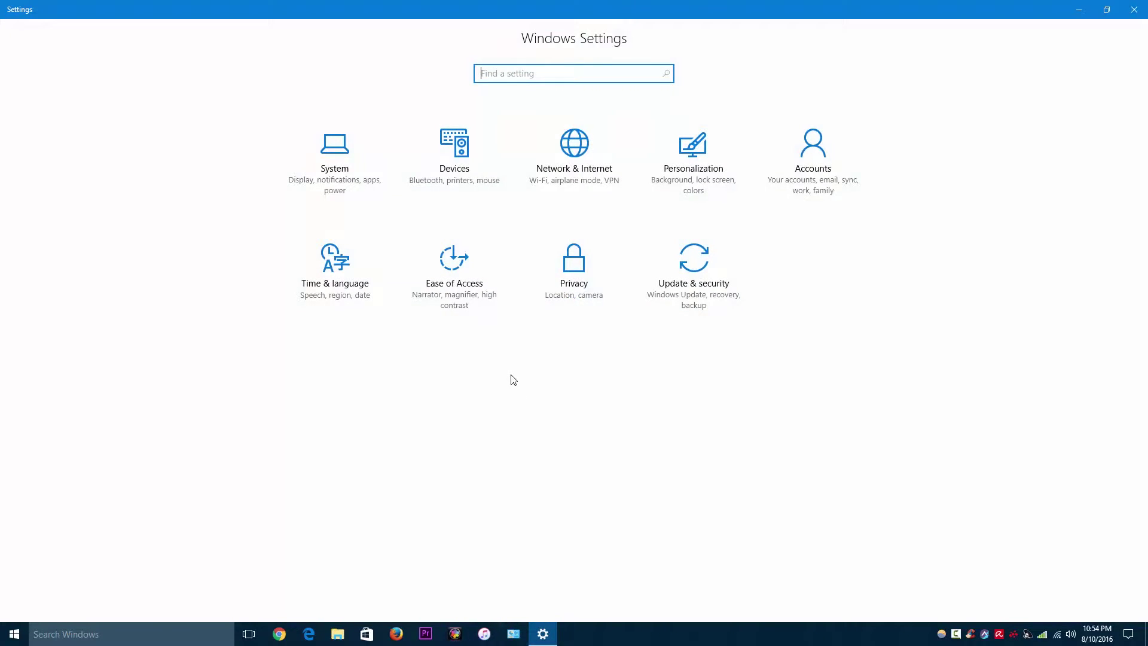
click(688, 279)
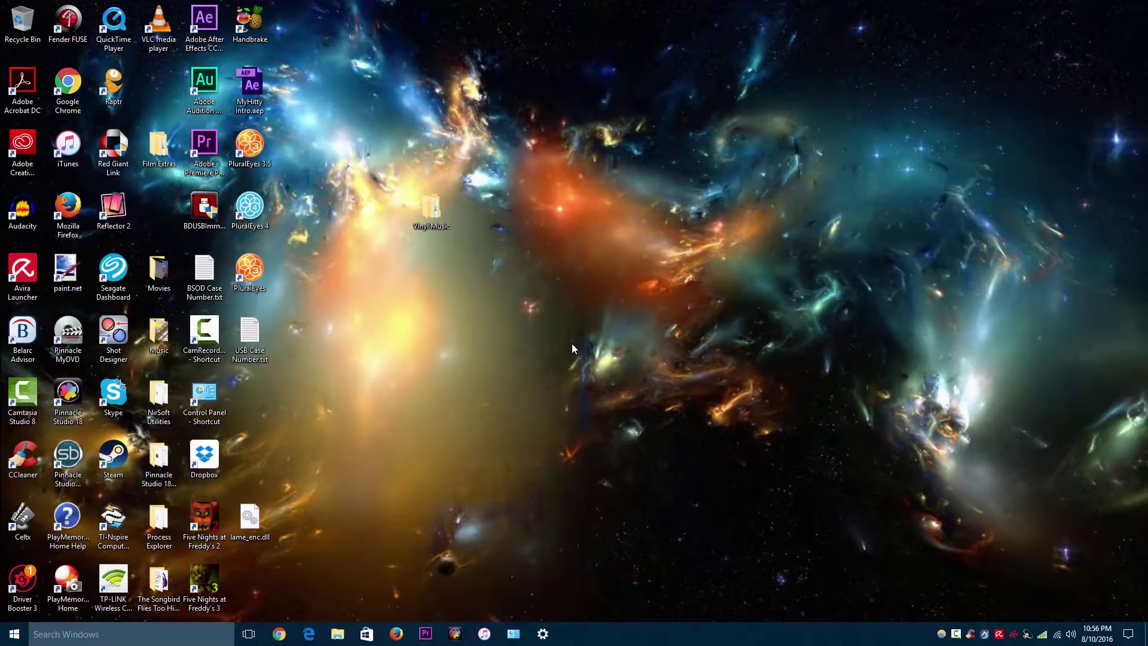
right_click(14, 636)
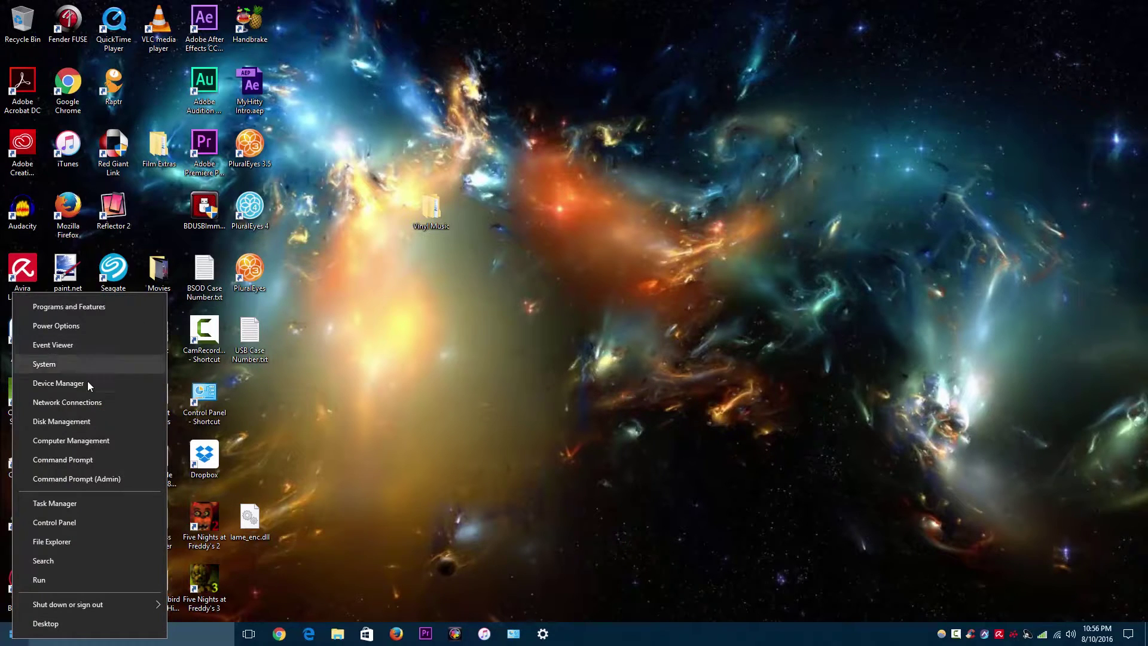
click(461, 333)
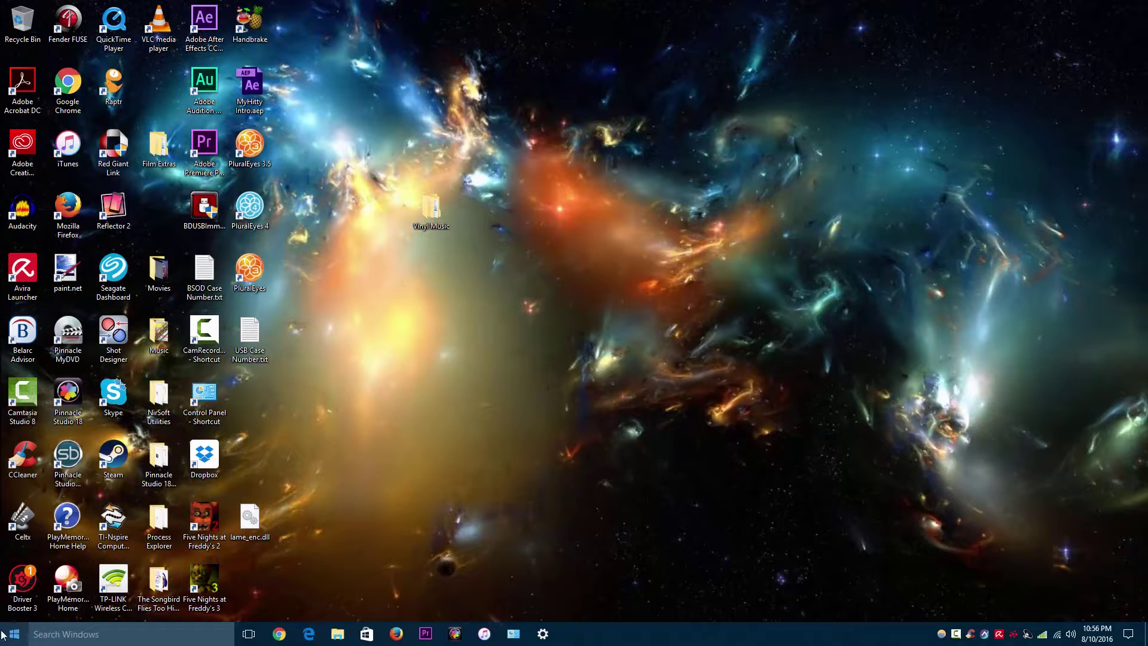
Open Driver Booster, check the list of outdated components, and close it
click(16, 578)
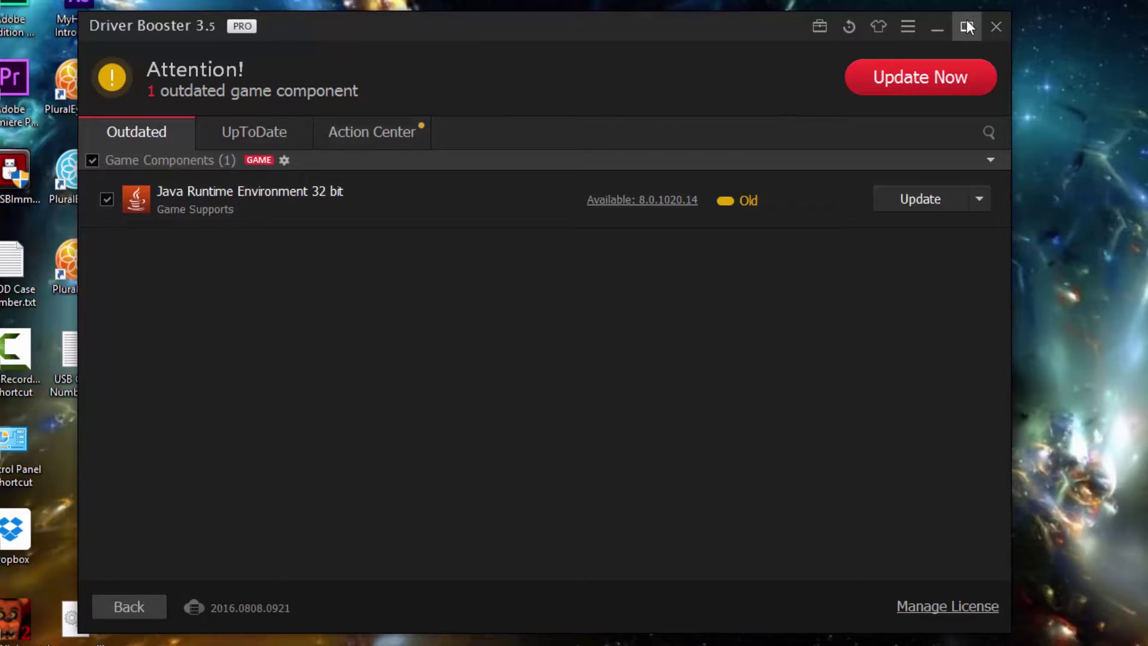
click(991, 28)
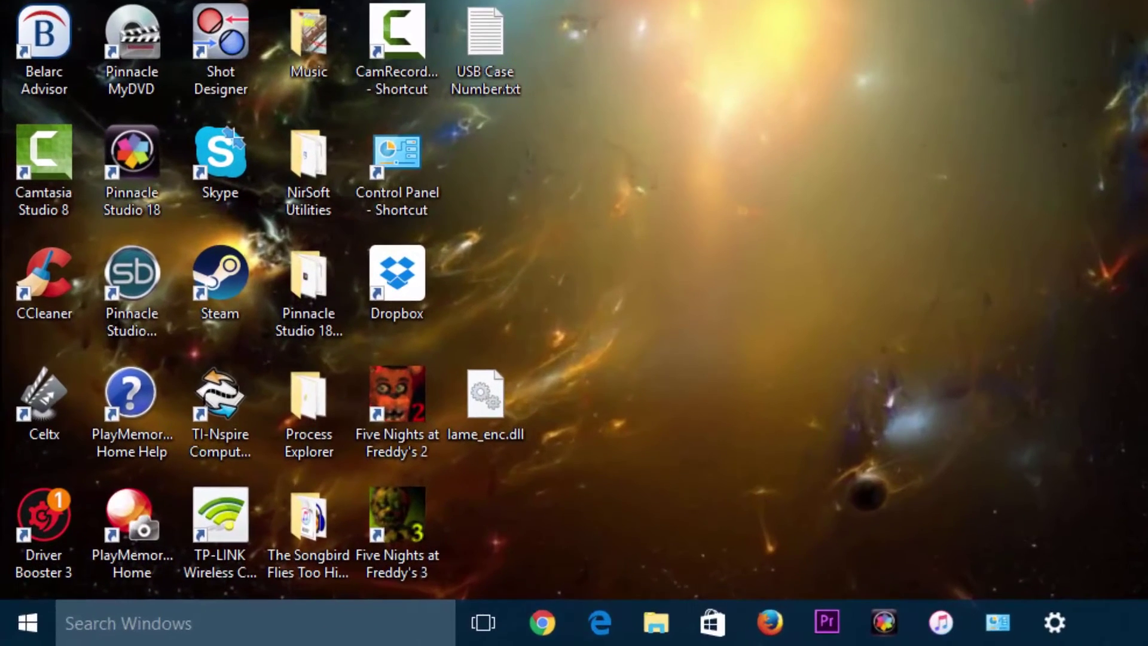
Search Windows for "windows mem" and open Windows Memory Diagnostic
click(81, 614)
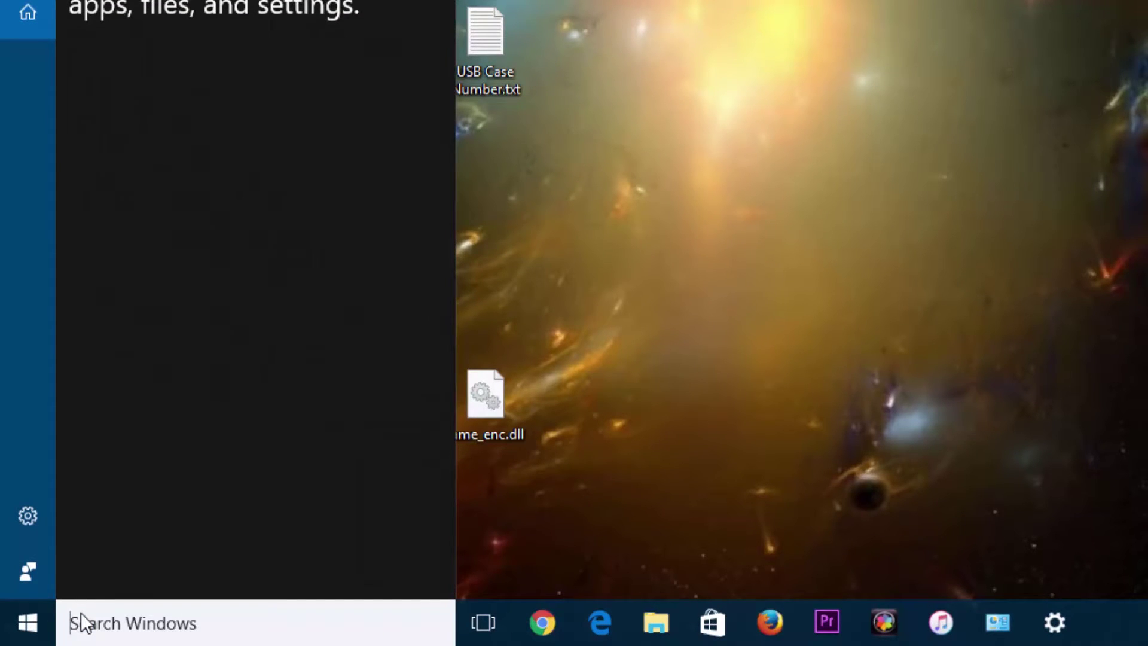
text(windows)
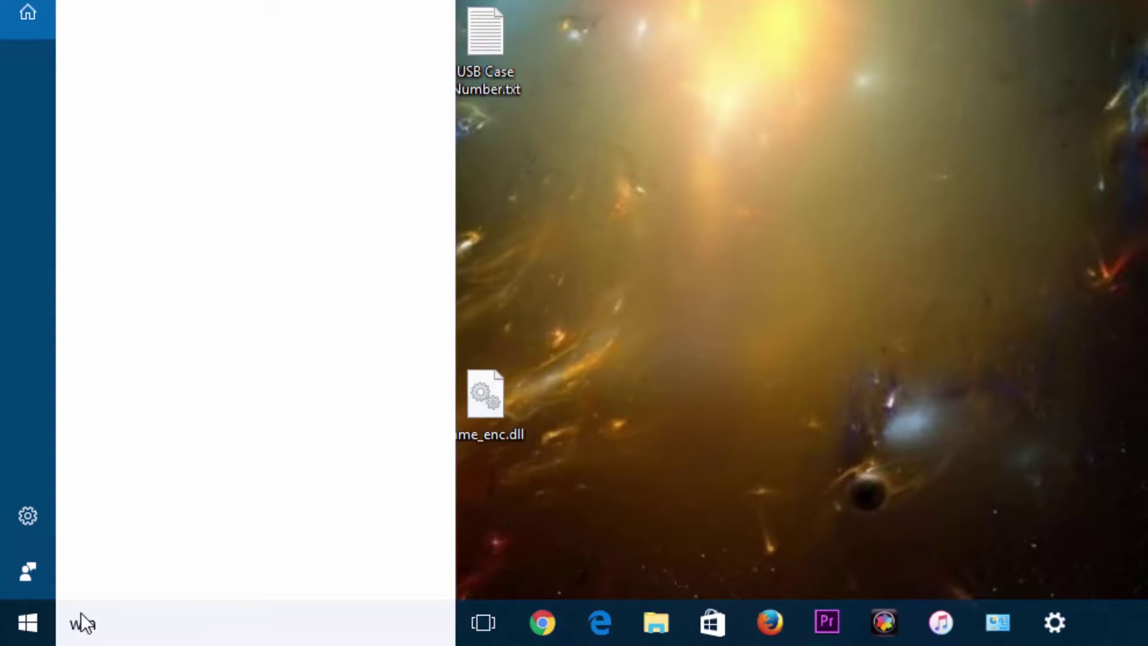
text( mem)
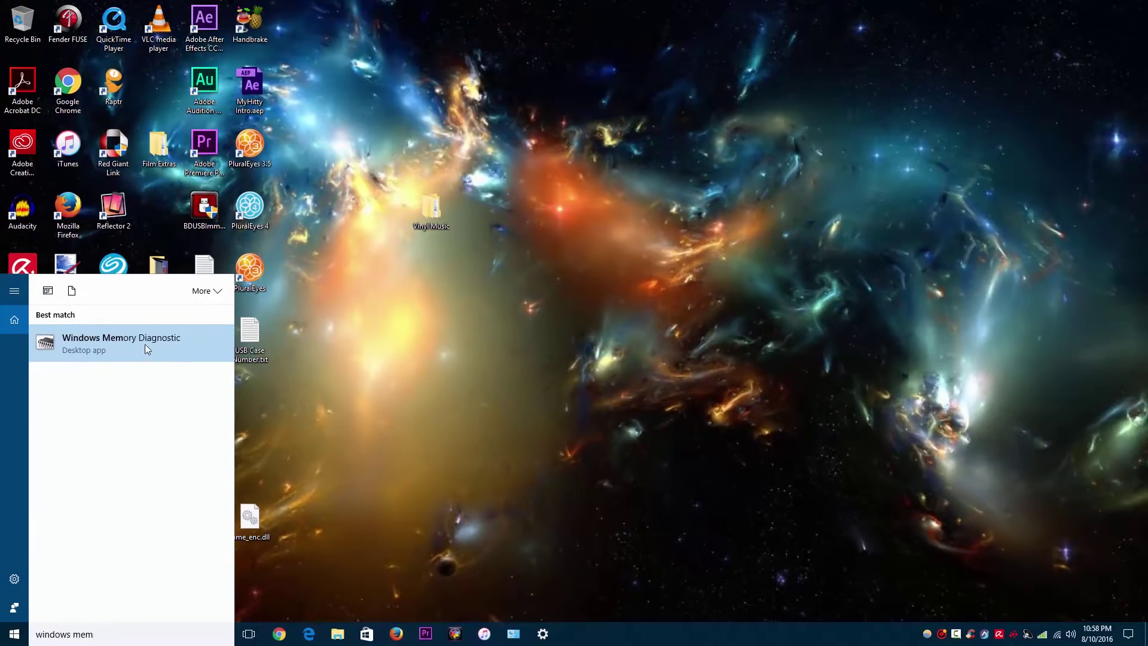
click(144, 344)
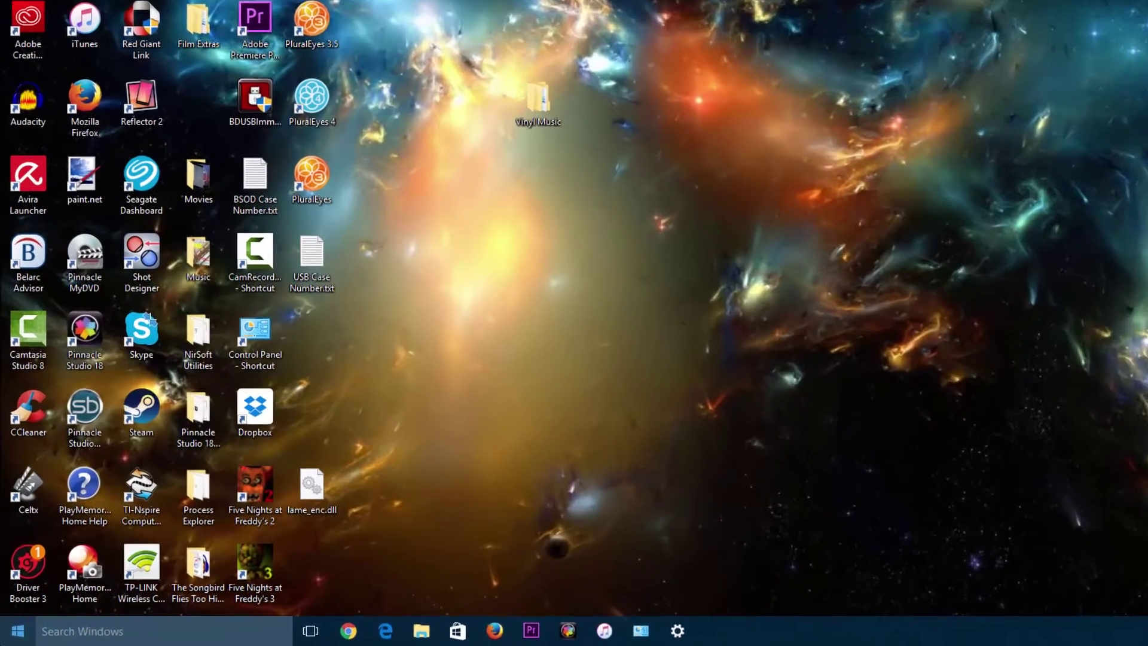
Open Command Prompt with administrator rights
right_click(14, 633)
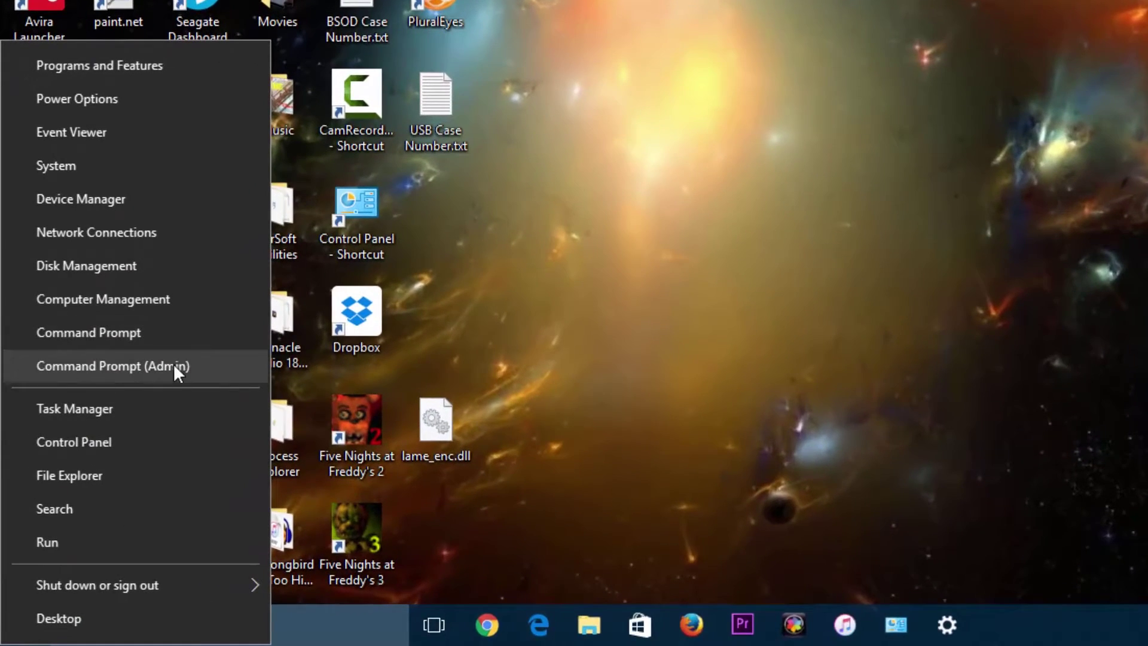
click(462, 314)
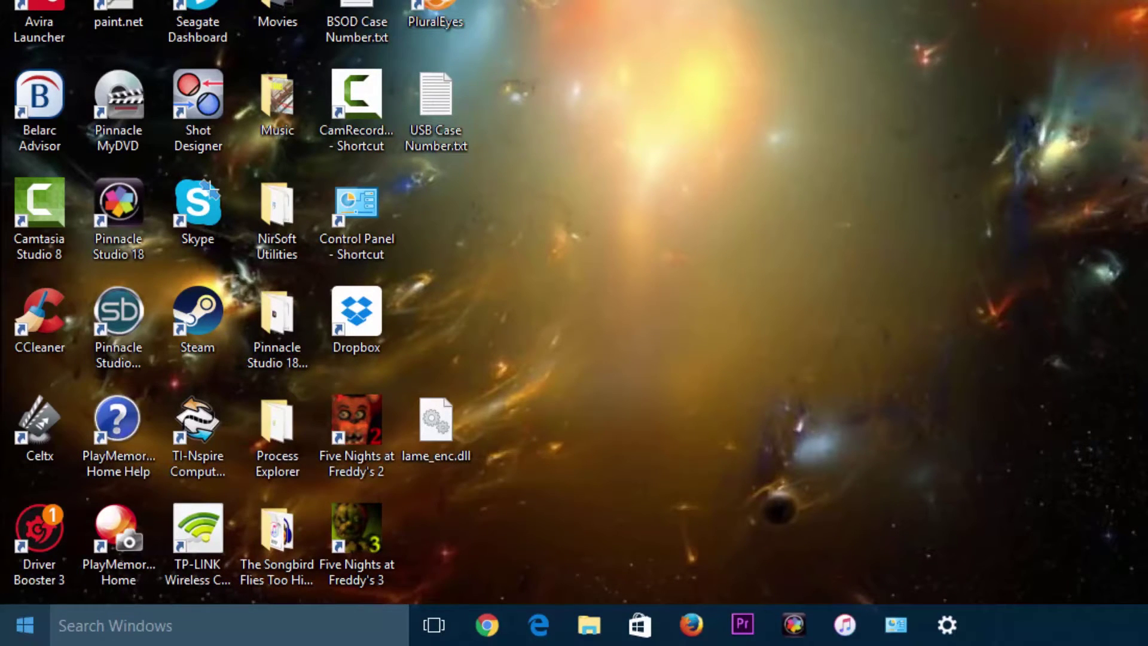
right_click(12, 632)
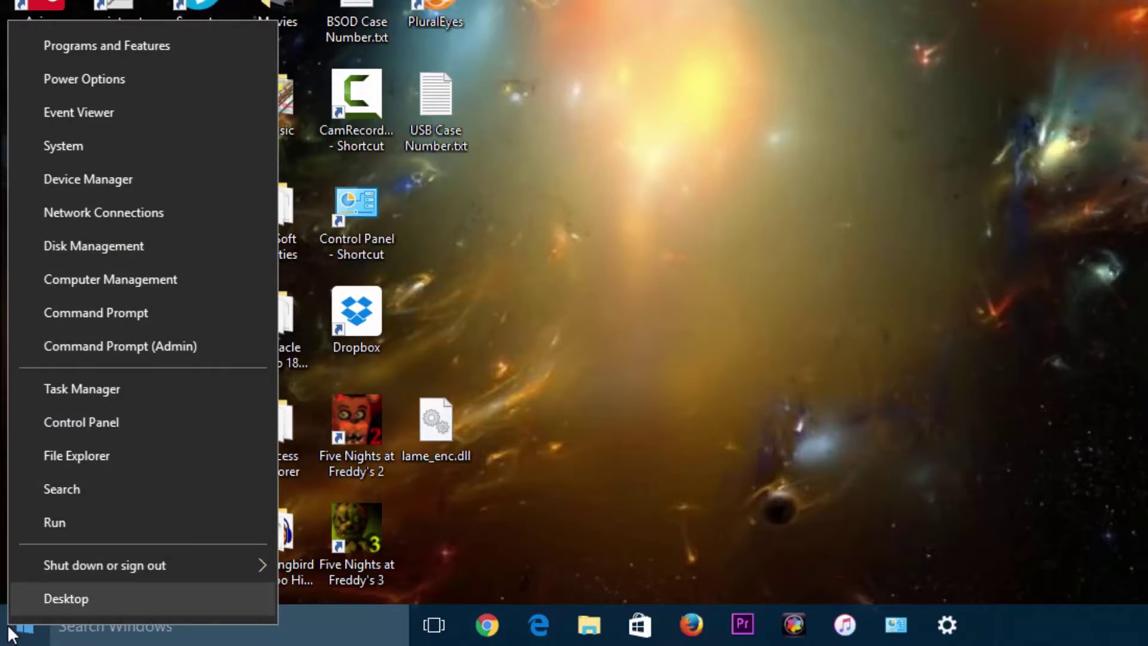
click(146, 346)
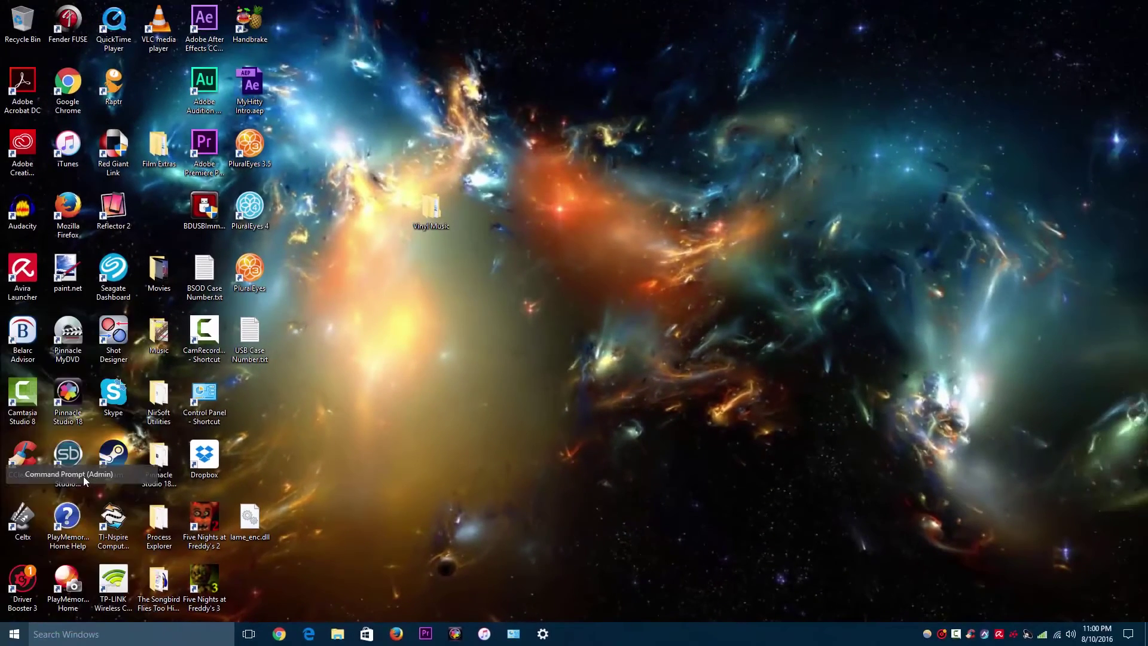
key(super+x)
click(83, 474)
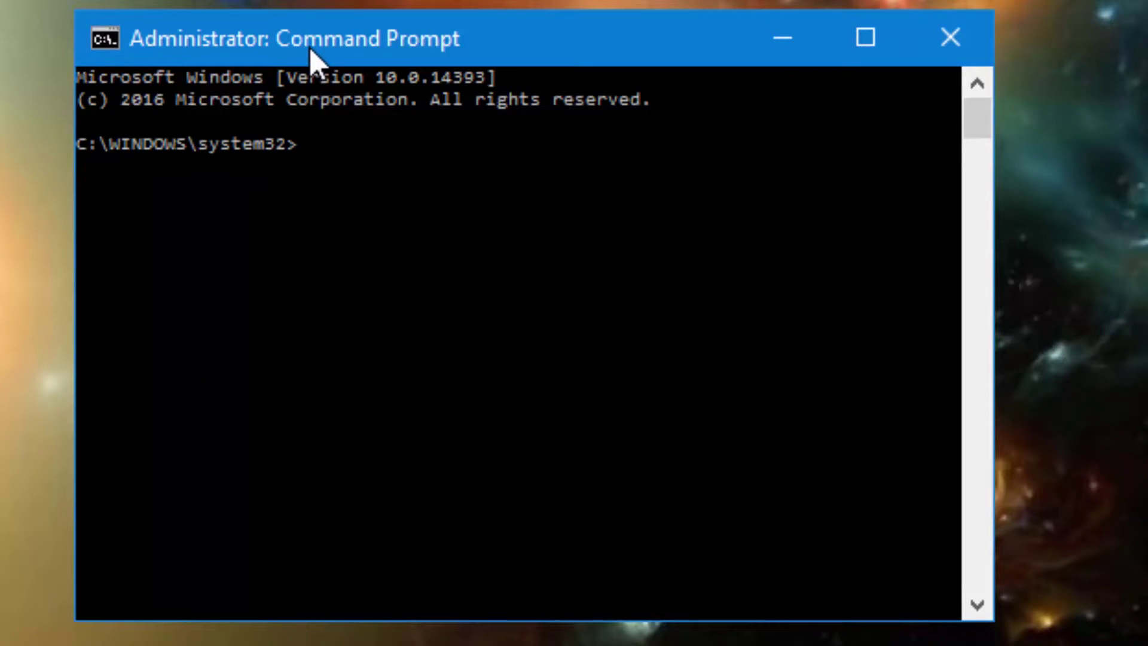
Write the command sfc /scannow at the prompt without running it, and erase it
text(sfc /scannow)
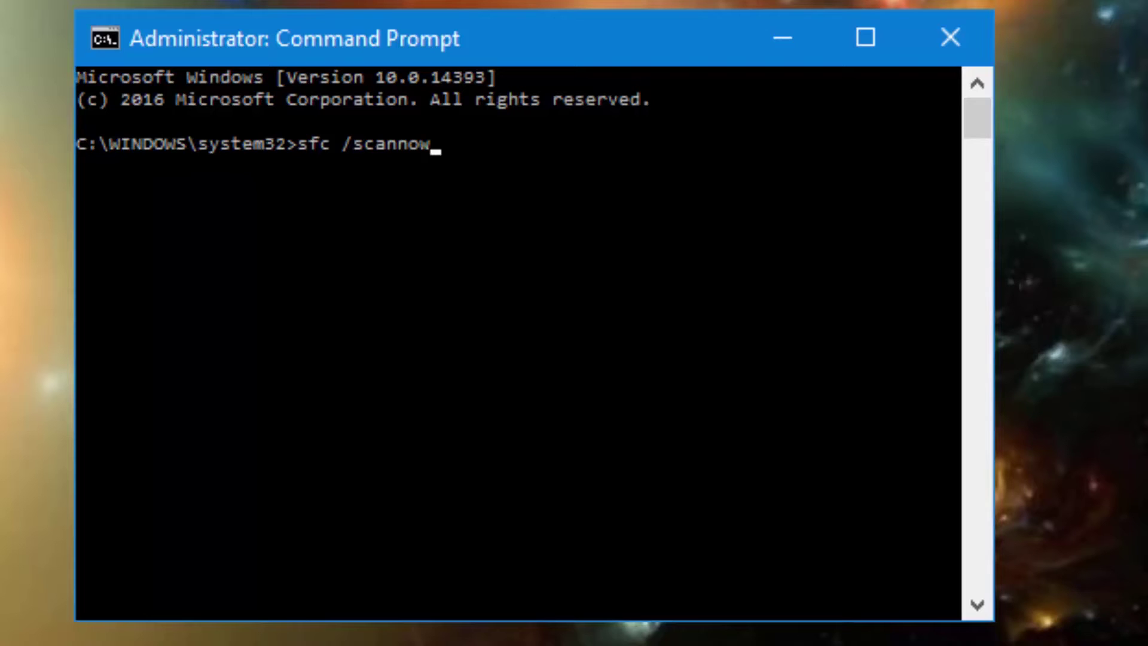
key(BackSpace)
key(BackSpace)
key(BackSpace)
key(BackSpace)
key(BackSpace)
key(BackSpace)
key(BackSpace)
key(BackSpace)
key(BackSpace)
key(BackSpace)
key(BackSpace)
key(BackSpace)
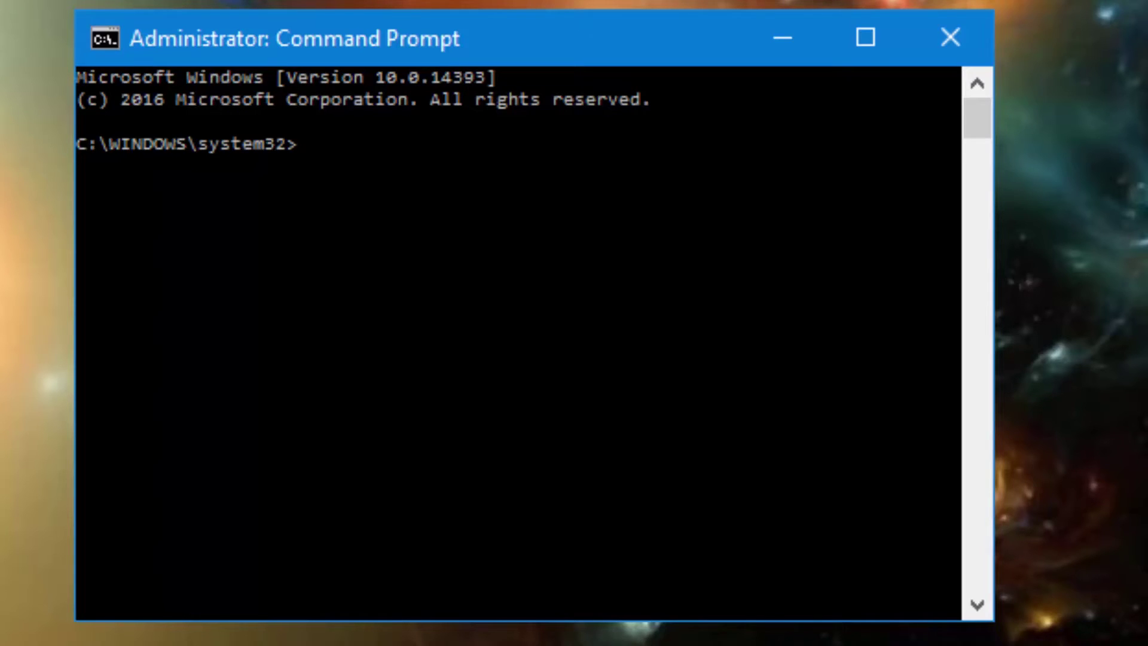
Write the command Dism /Online /Cleanup-image /CheckHealth at the prompt without running it
text(Dism /)
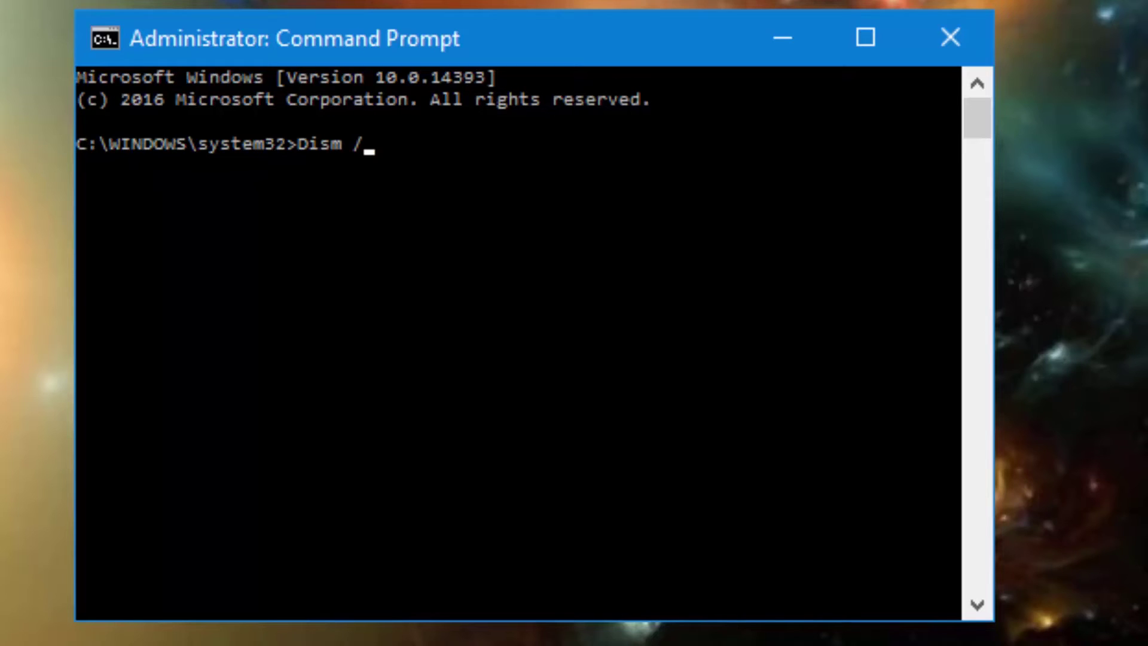
text(Online )
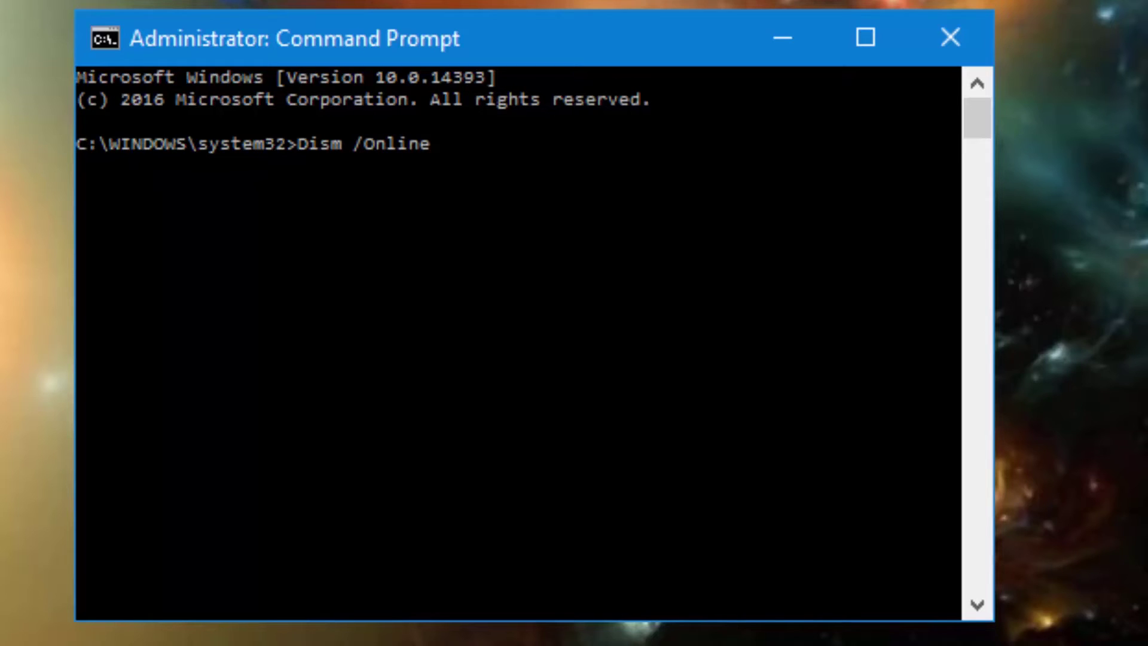
text(/Cleanu)
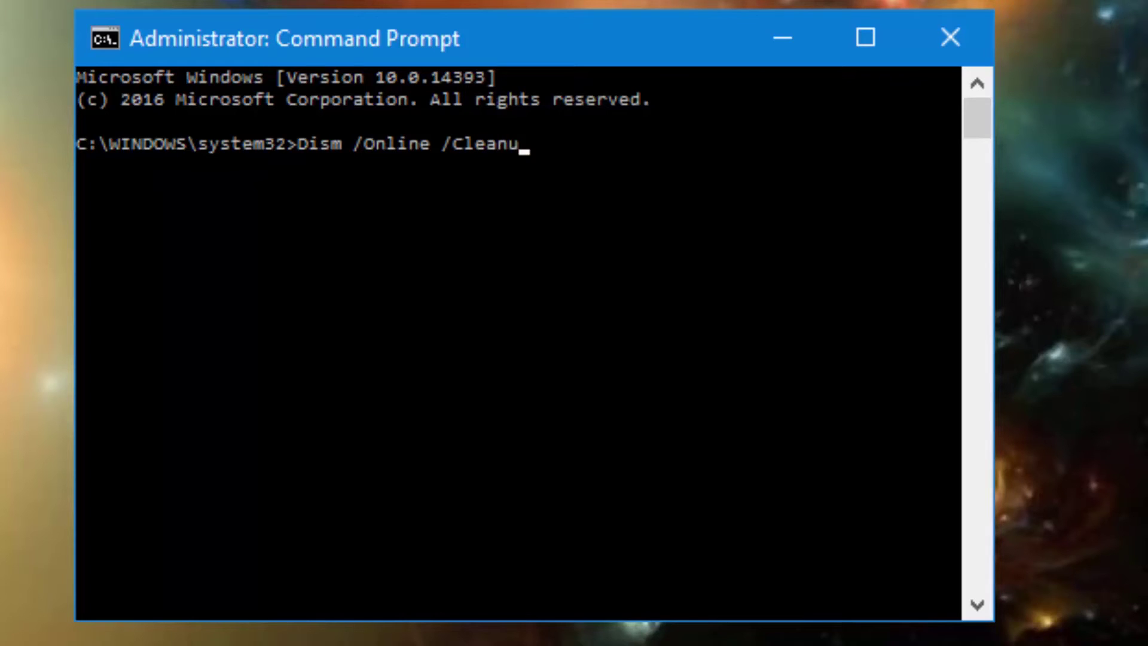
text(p-image)
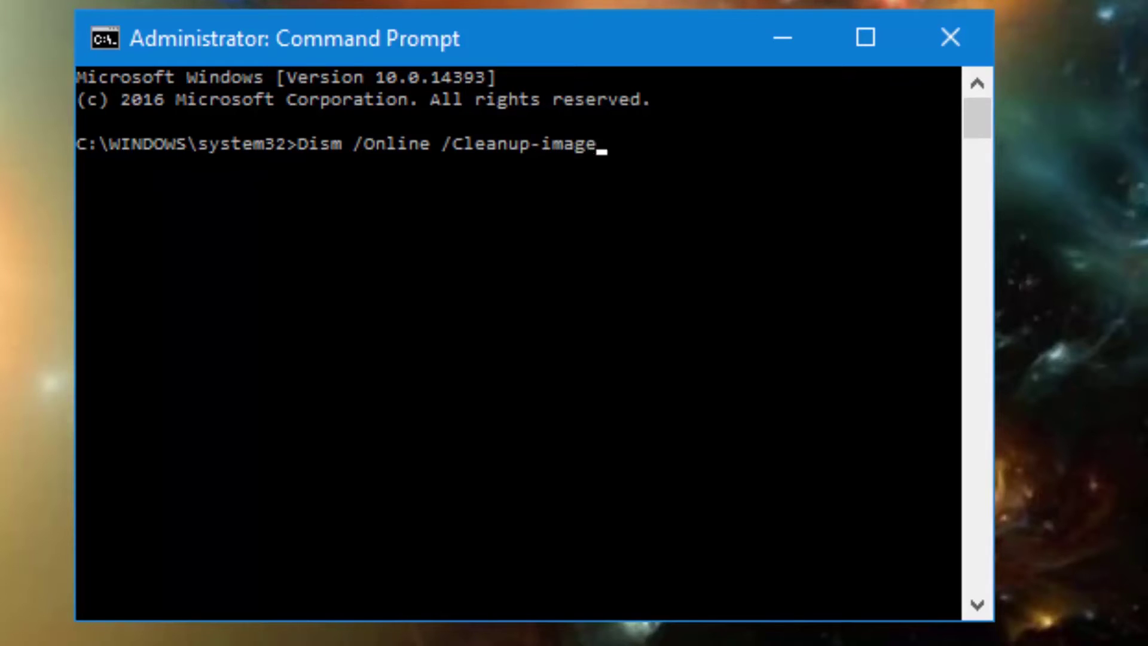
text( /CheckHealth)
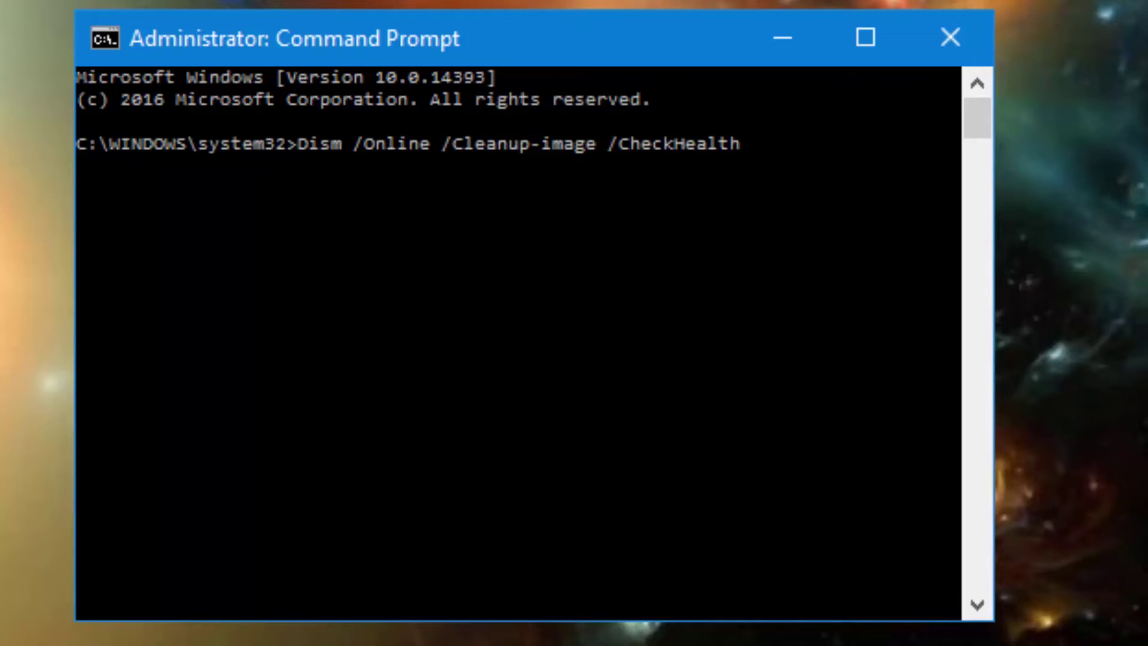
Replace the last option of the Dism command with /ScanHealth without running it
key(BackSpace)
key(BackSpace)
key(BackSpace)
key(BackSpace)
key(BackSpace)
key(BackSpace)
key(BackSpace)
key(BackSpace)
key(BackSpace)
key(BackSpace)
key(BackSpace)
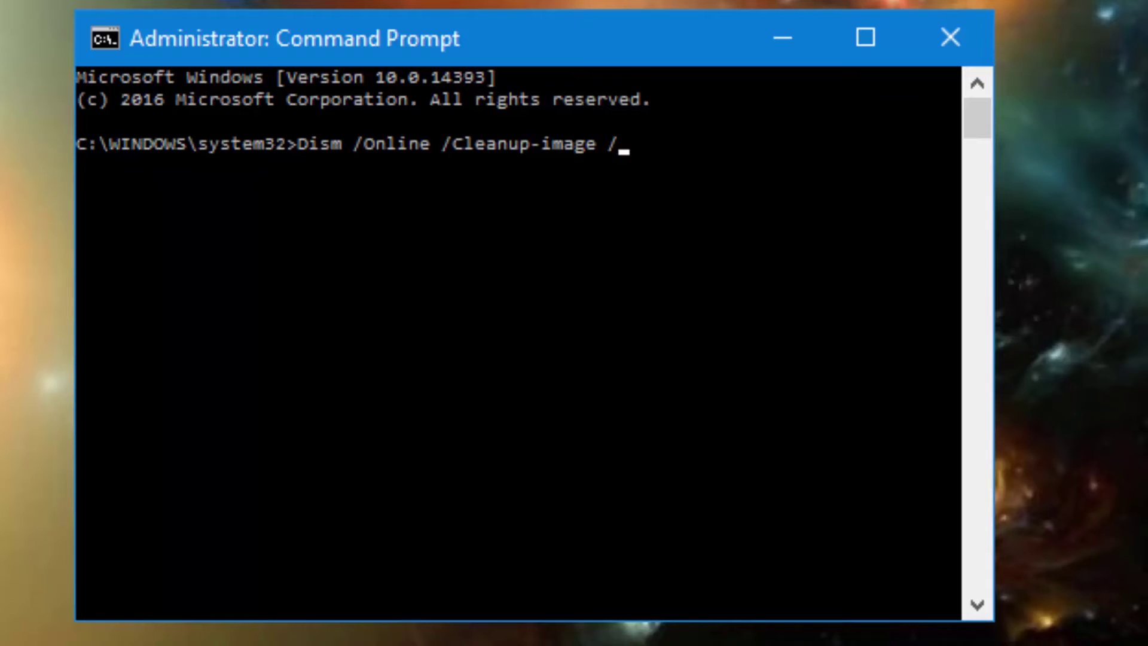
text(ScanHealth)
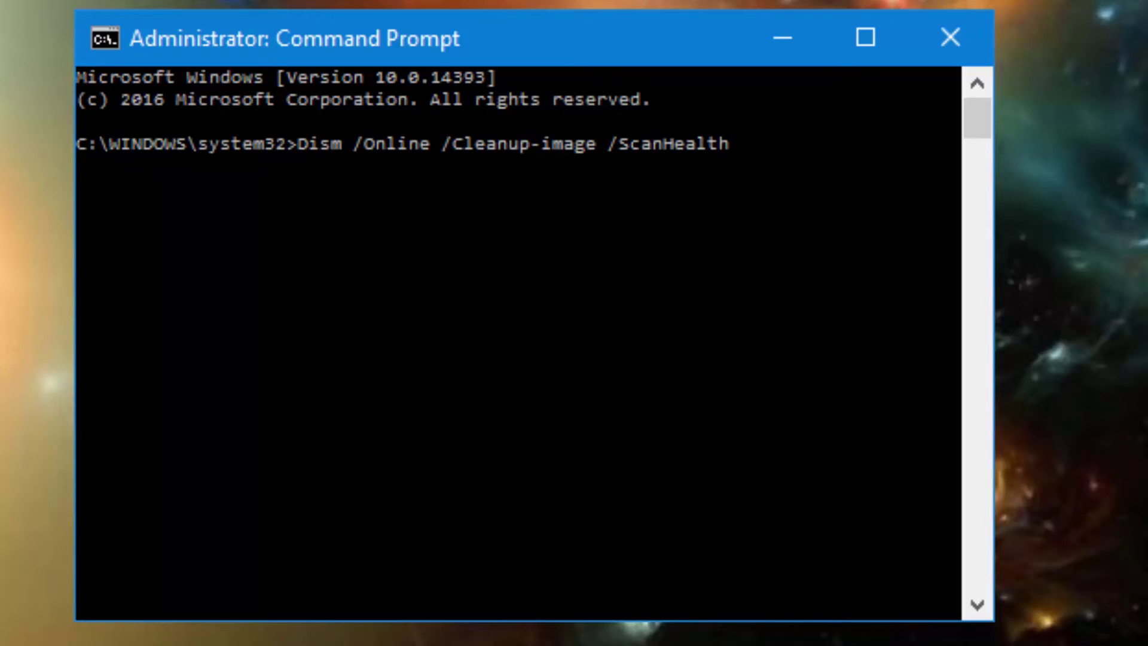
Change the final option of the Dism command to /RestoreHealth without running it
key(BackSpace)
key(BackSpace)
key(BackSpace)
key(BackSpace)
key(BackSpace)
key(BackSpace)
key(BackSpace)
key(BackSpace)
key(BackSpace)
key(BackSpace)
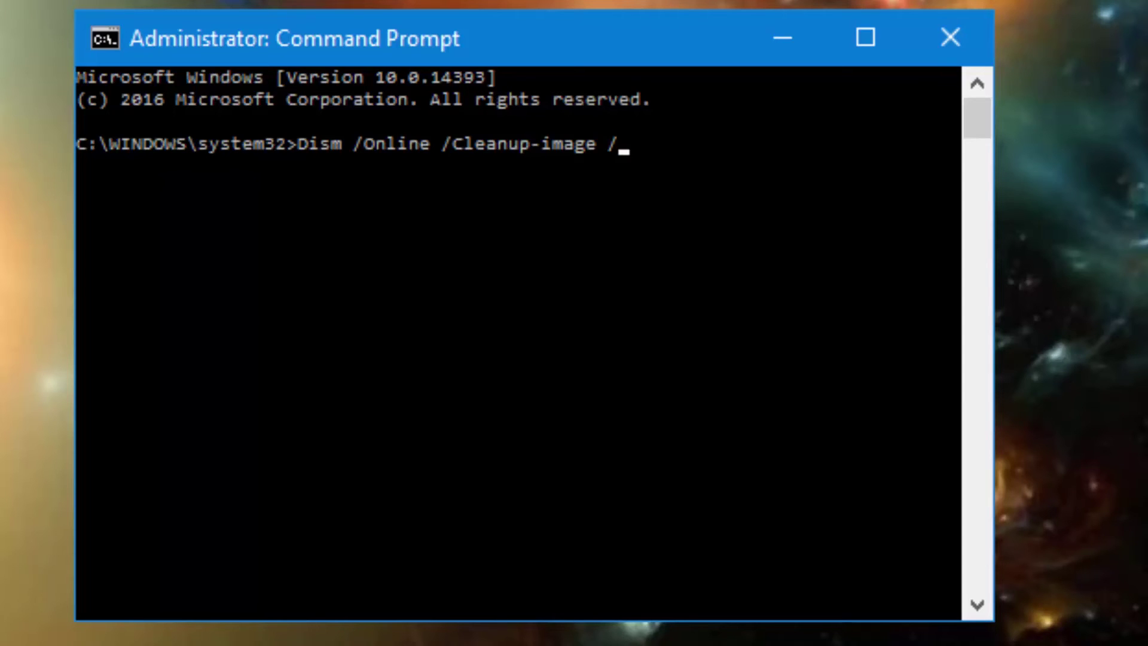
text(RestoreHealth)
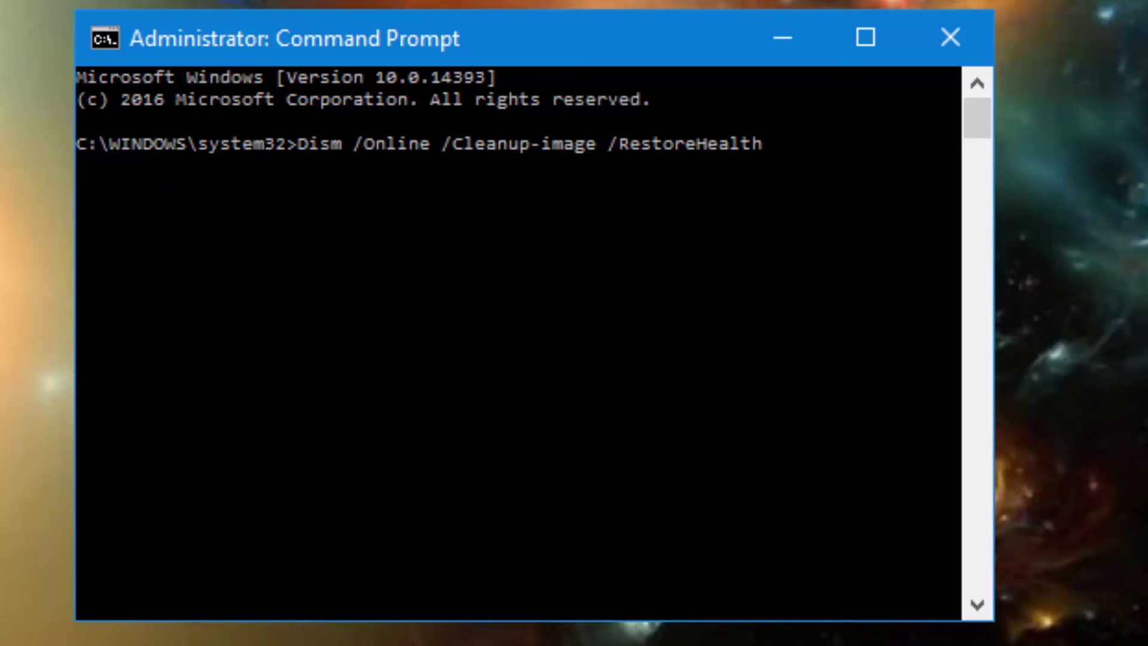
Erase the /RestoreHealth option from the command and close Command Prompt without running anything
key(BackSpace)
key(BackSpace)
key(BackSpace)
key(BackSpace)
key(BackSpace)
key(BackSpace)
key(BackSpace)
key(BackSpace)
key(BackSpace)
key(BackSpace)
key(BackSpace)
key(BackSpace)
key(BackSpace)
key(BackSpace)
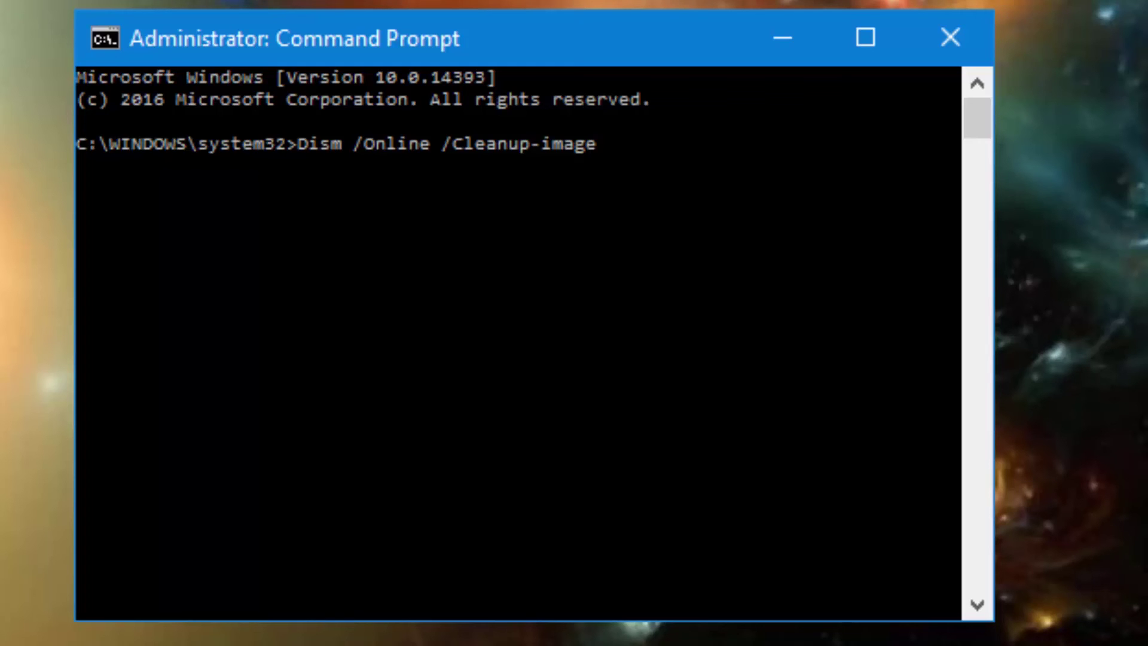
click(963, 33)
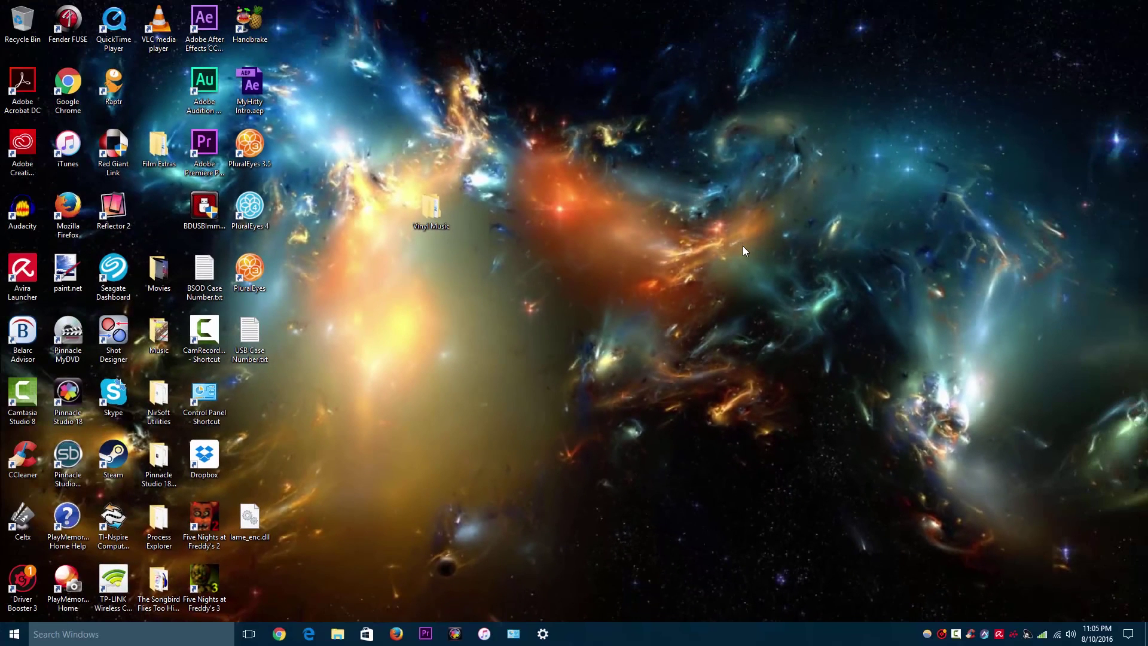